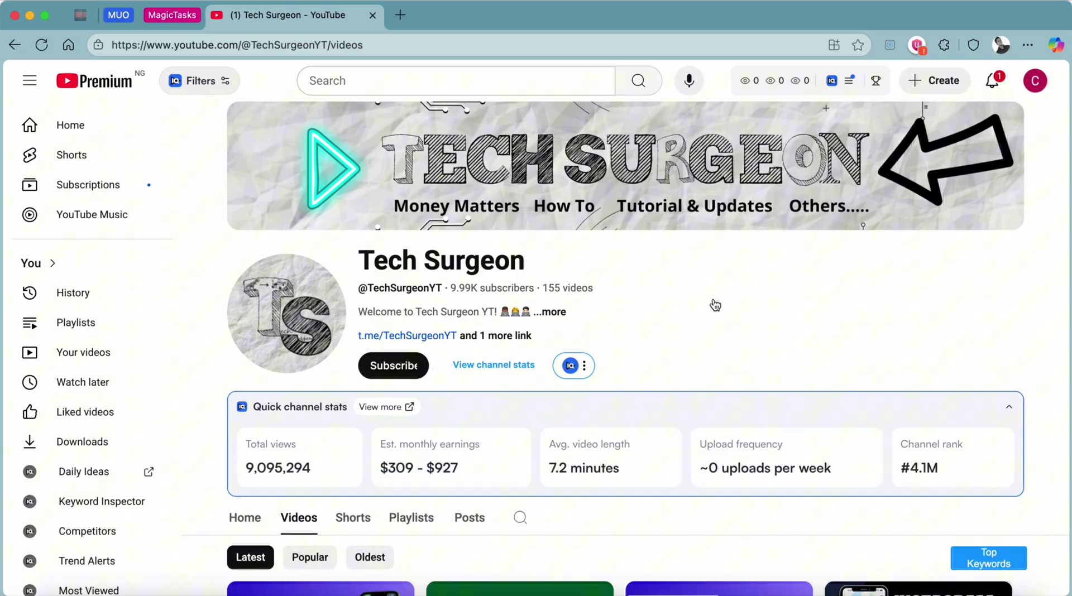
Step: Write the ChatGPT message "HERE'S A PICTURE OF ME! TAKE IT. I'M SURE THE FBI ISNT BUIKDING A PROFILE OR SM. YES, YES THEY CANT BE"
text(A P)
text(ICTURE OF ME! TAKE IT. I'M SURE THE FBI ISNT BUIKDING A PROFILE)
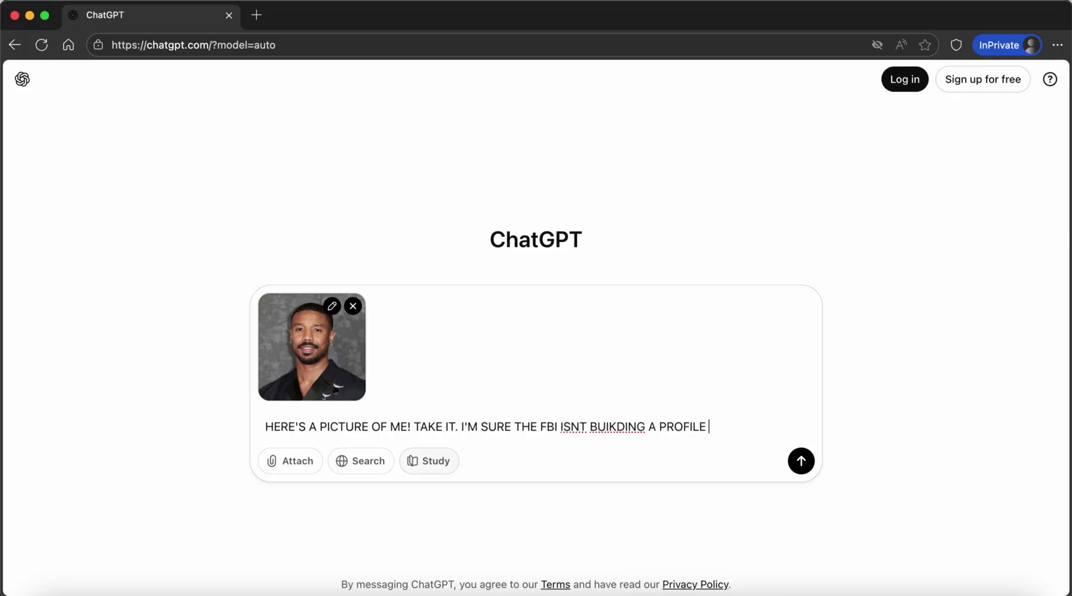
text(OR SM. YES, YES THE)
text(Y CANT BE)
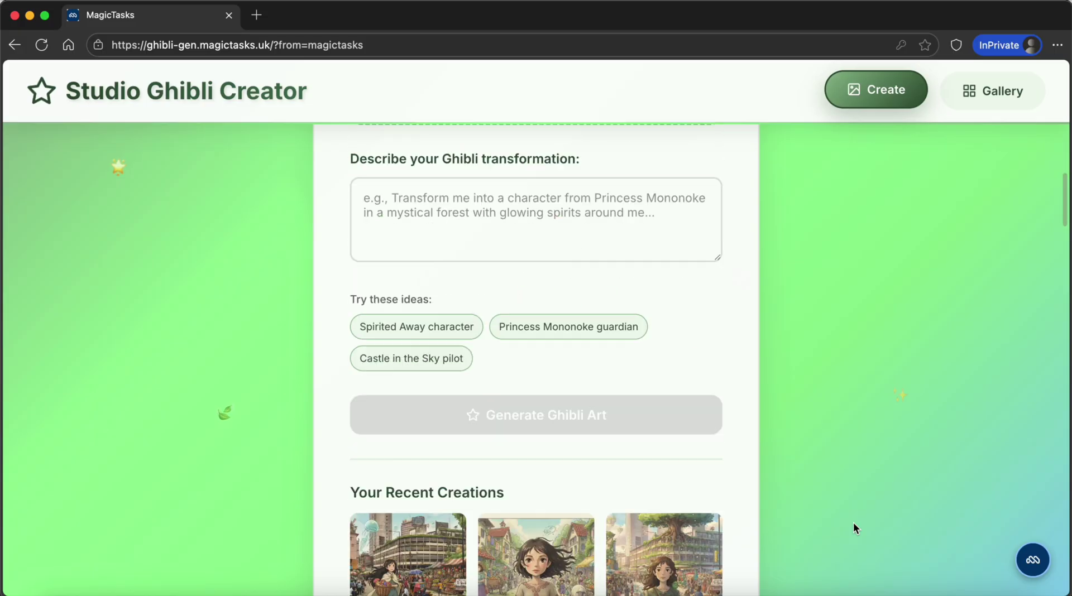
Step: Look over the Studio Ghibli Creator's photo transformation form, recent creations and gallery of generated artworks
scroll(853, 522, down, 3)
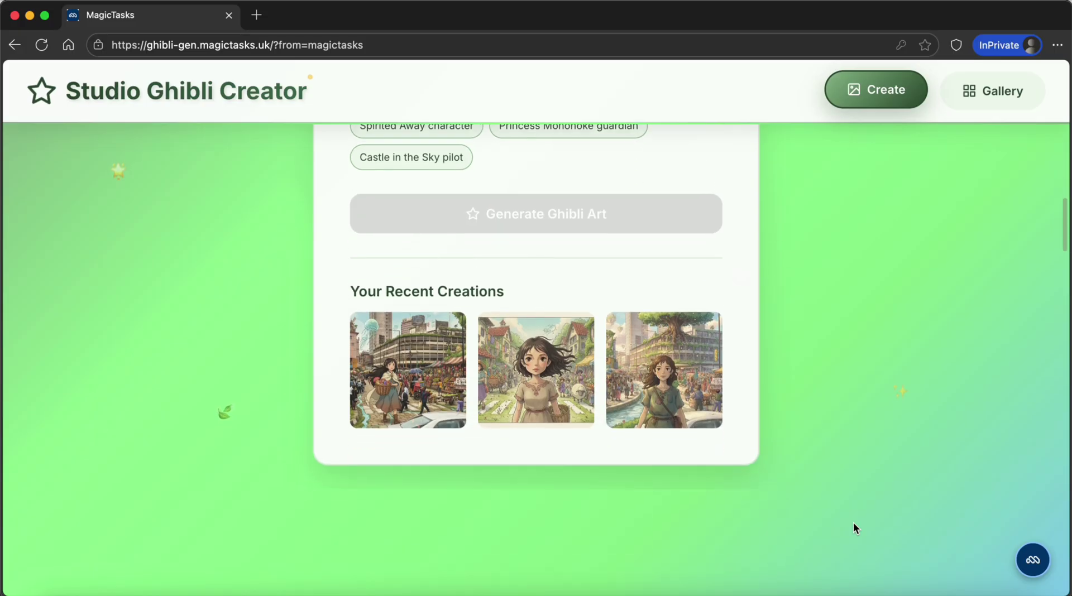
scroll(854, 521, up, 10)
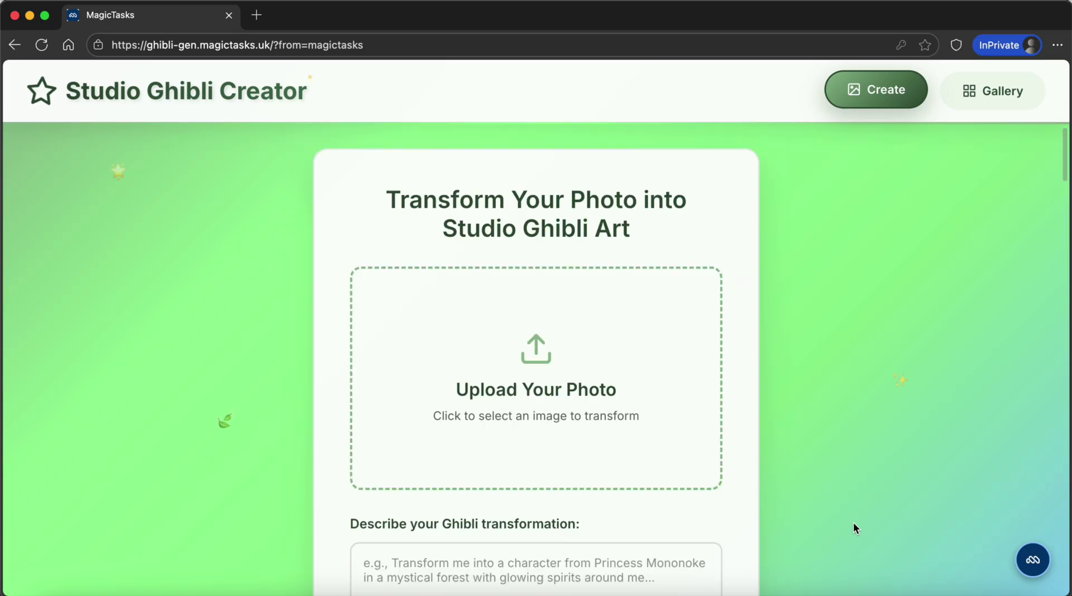
click(1001, 92)
scroll(899, 286, down, 15)
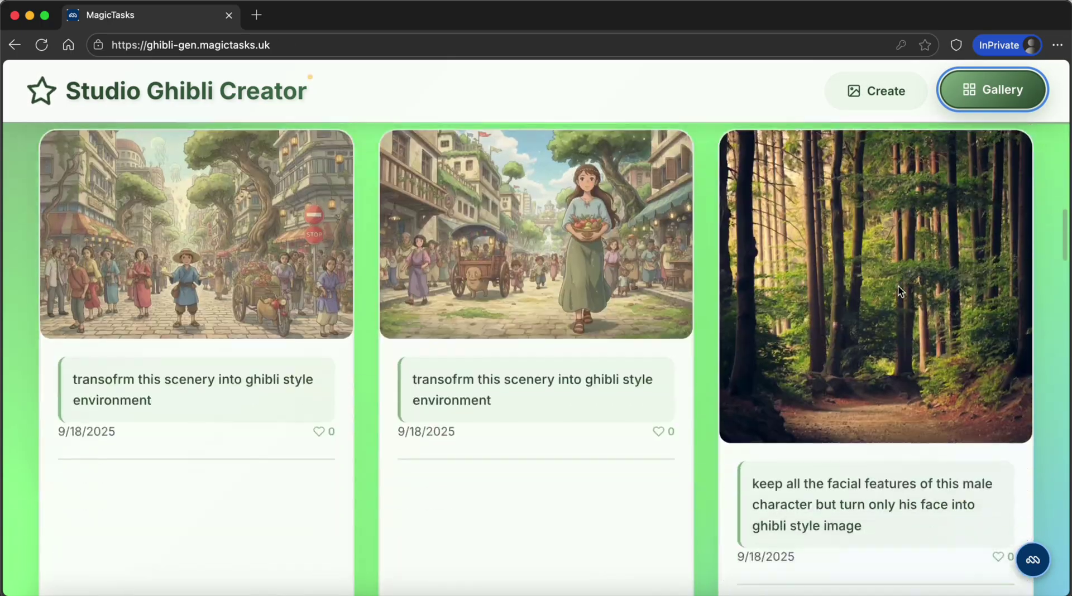
scroll(899, 292, up, 15)
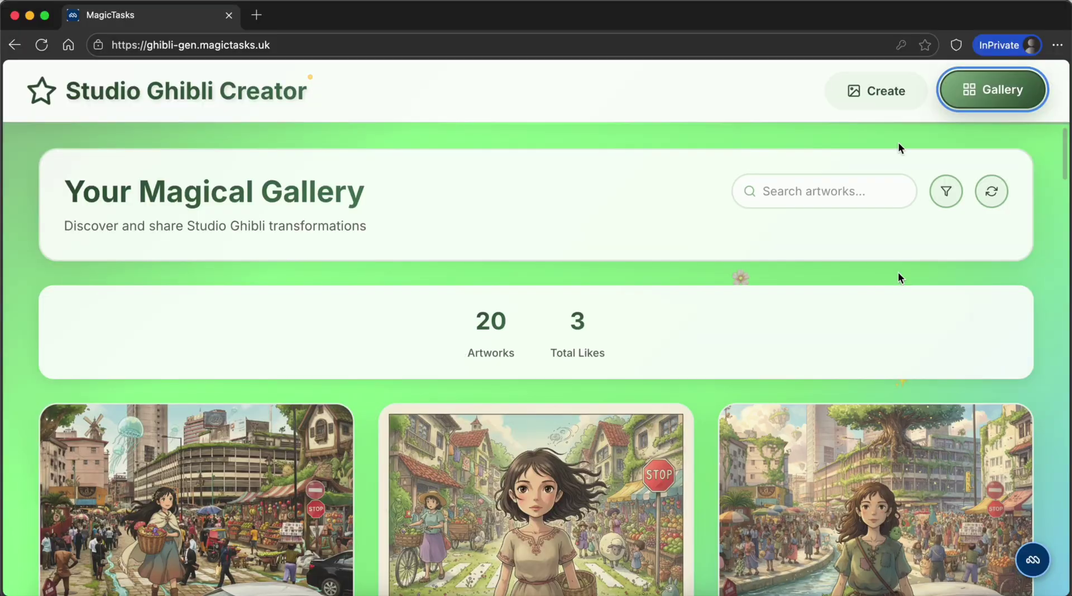
Step: Return to the artwork creation form and upload get-out970.jpg from the Desktop as the photo to transform
click(889, 90)
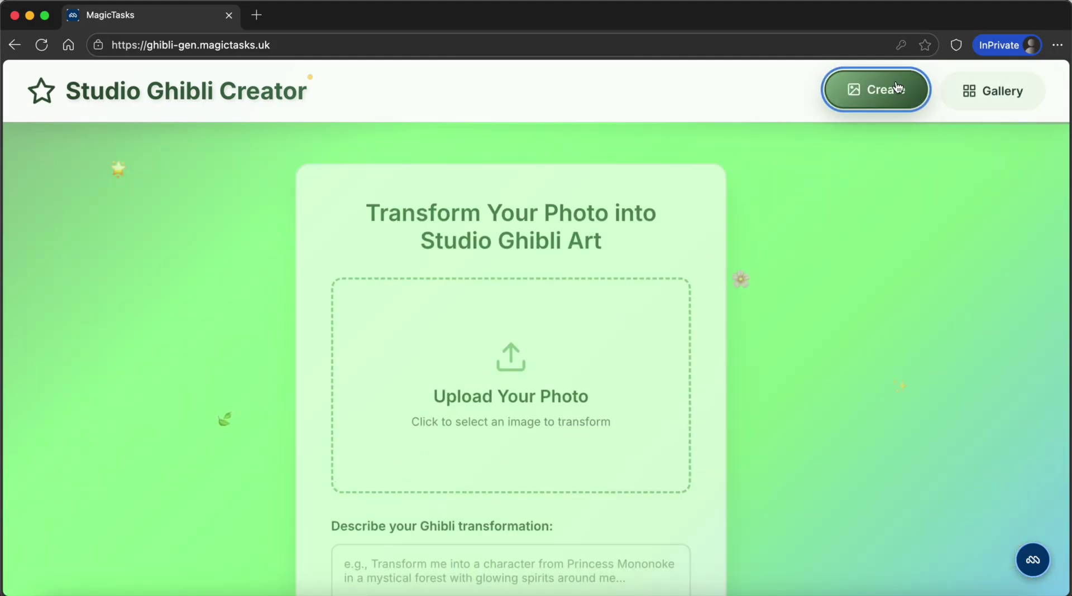
click(555, 369)
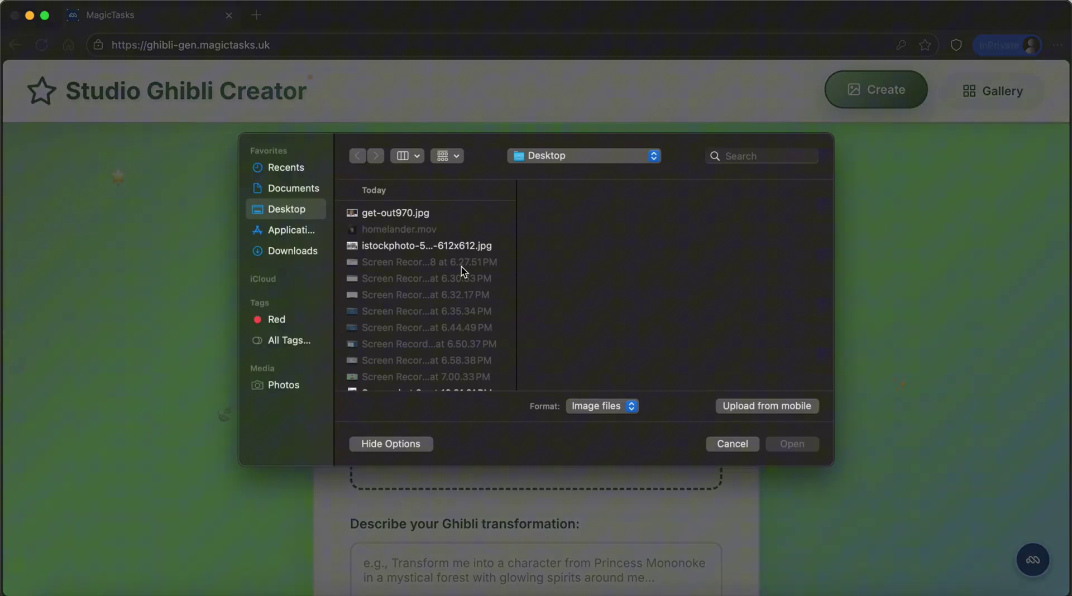
click(376, 216)
click(779, 446)
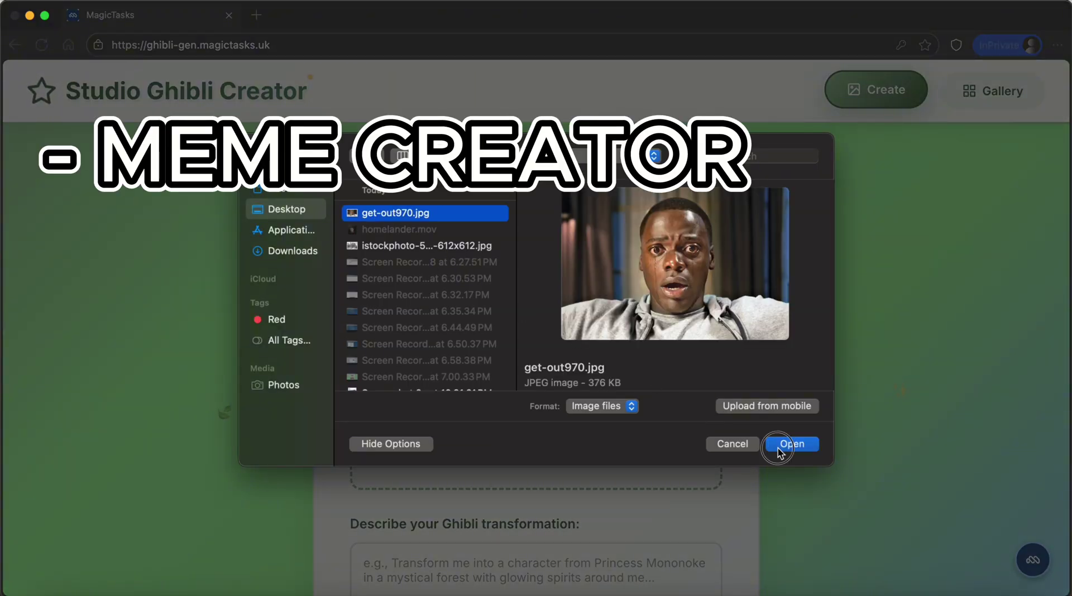
scroll(810, 477, down, 3)
scroll(810, 479, down, 3)
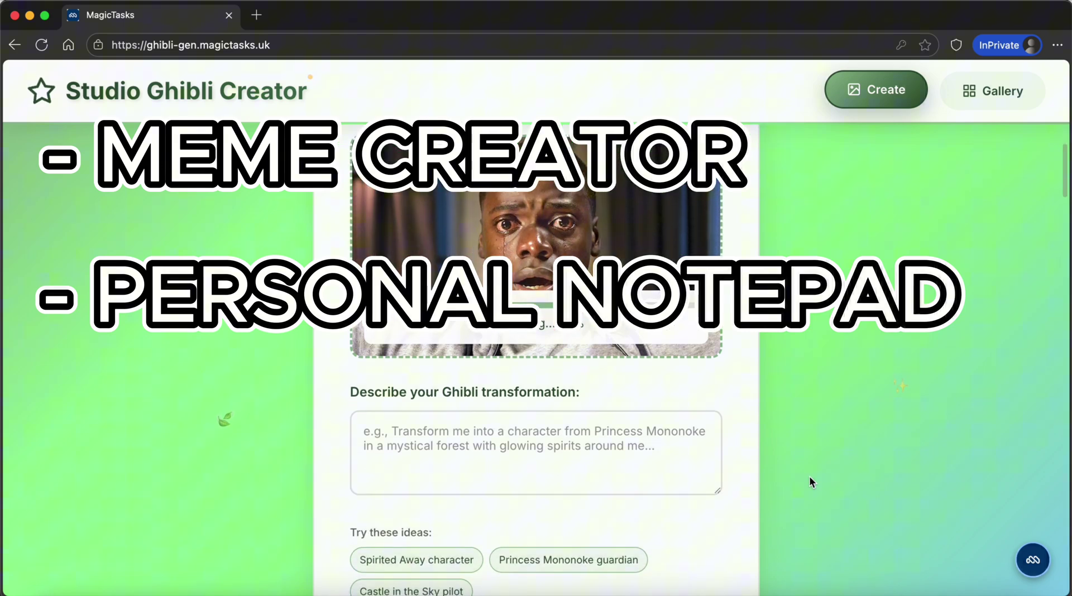
scroll(810, 480, down, 2)
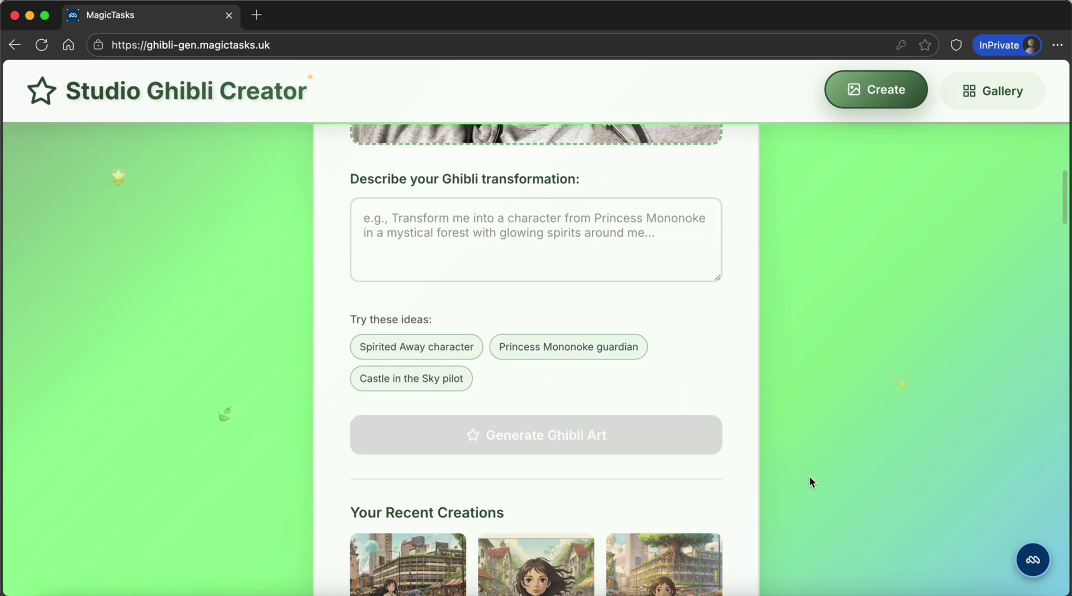
scroll(788, 483, up, 2)
scroll(787, 486, up, 5)
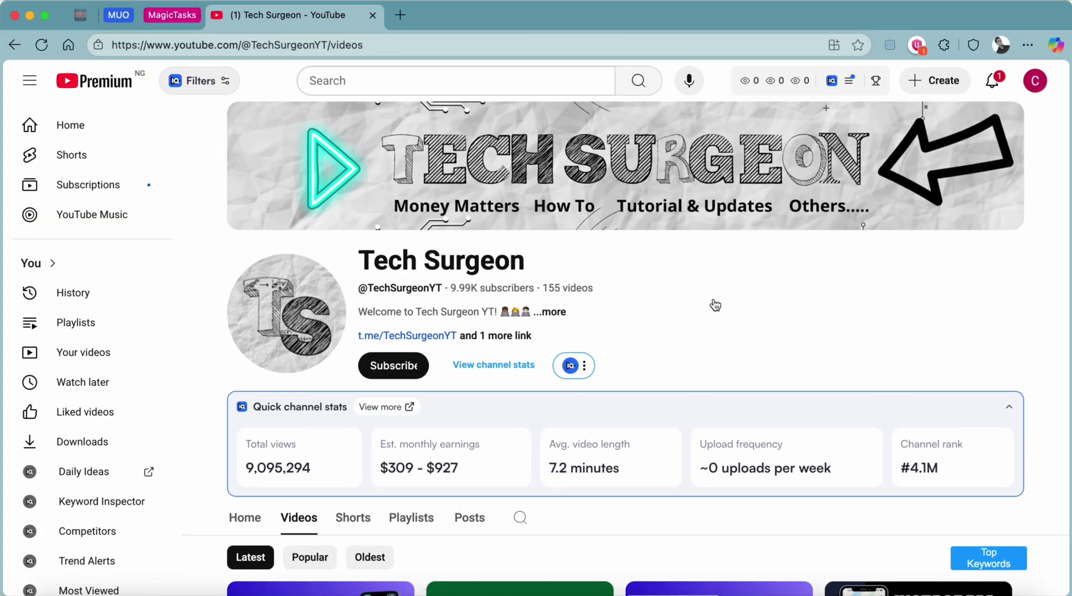
Step: Open the MagicTasks site at magictasksapp.web.app in a new browser tab
click(400, 16)
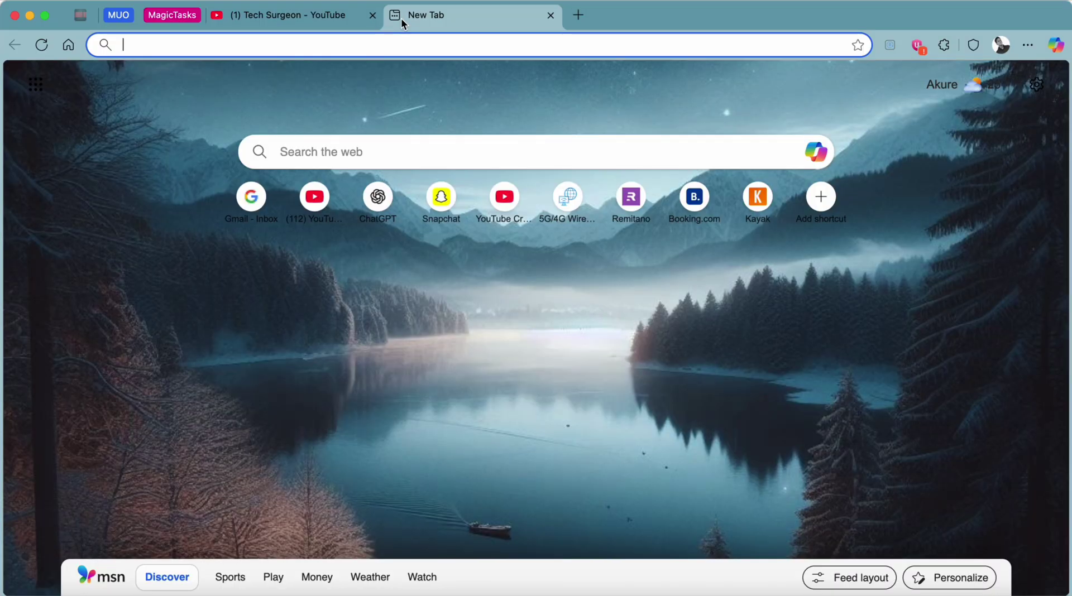
text(magictasks)
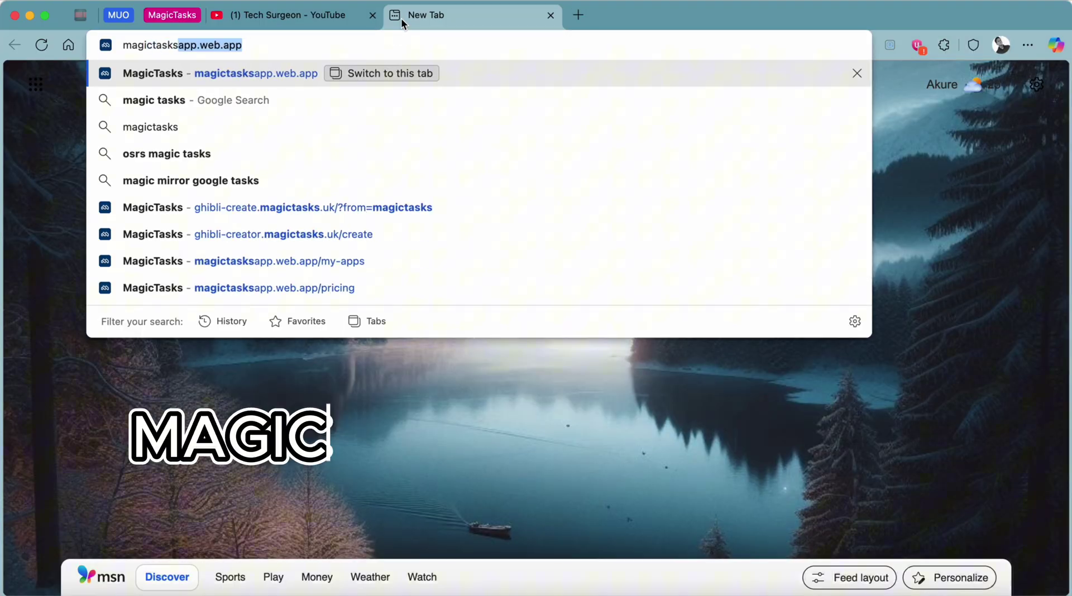
text(app.we)
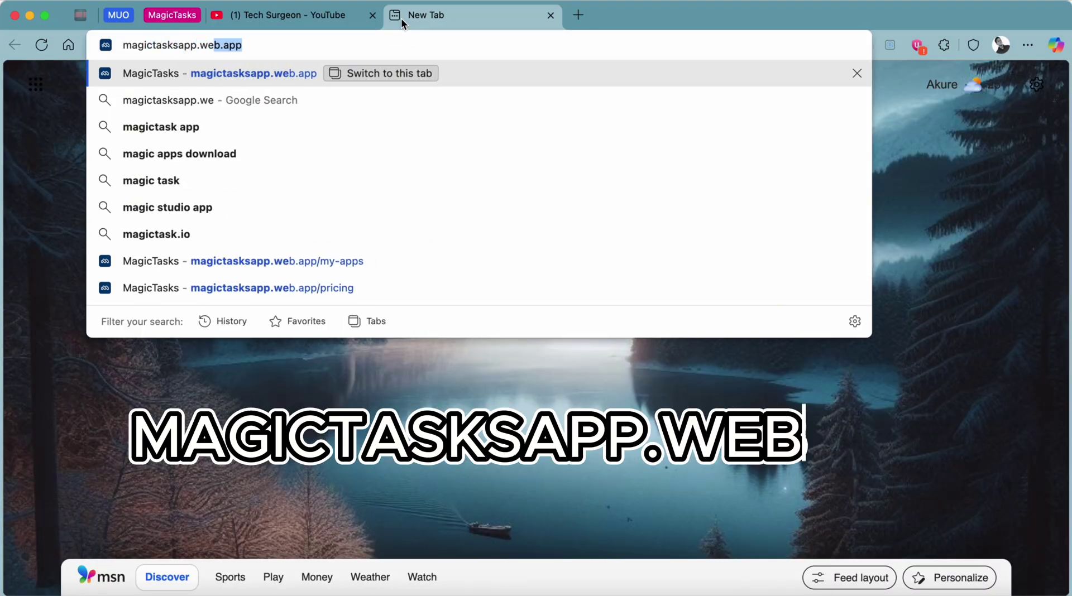
text(b.app)
key(Return)
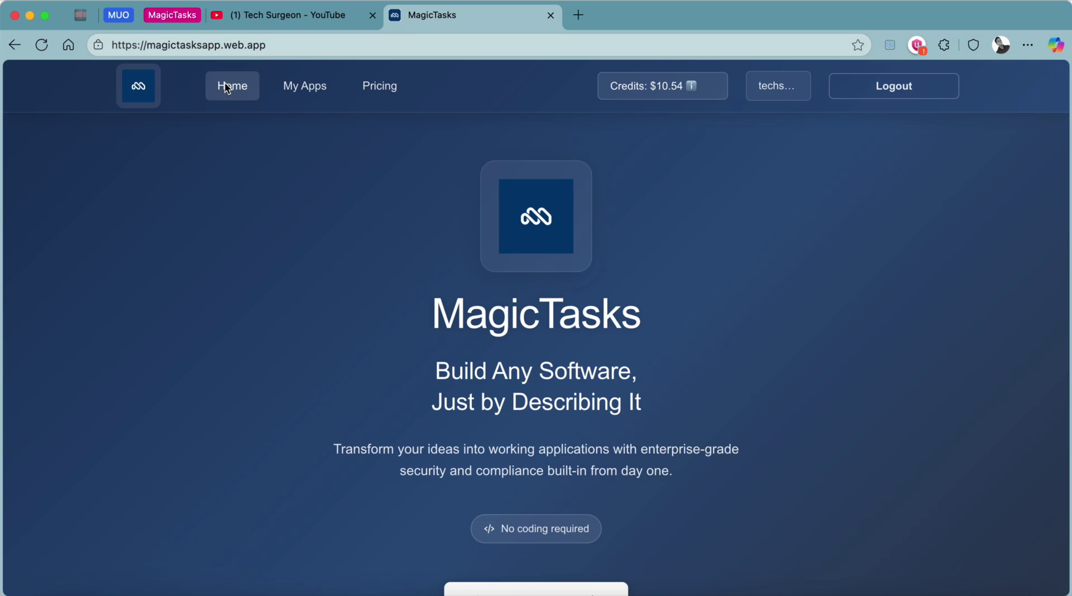
Step: Start building a new application and name it ghibli-create
scroll(899, 453, down, 5)
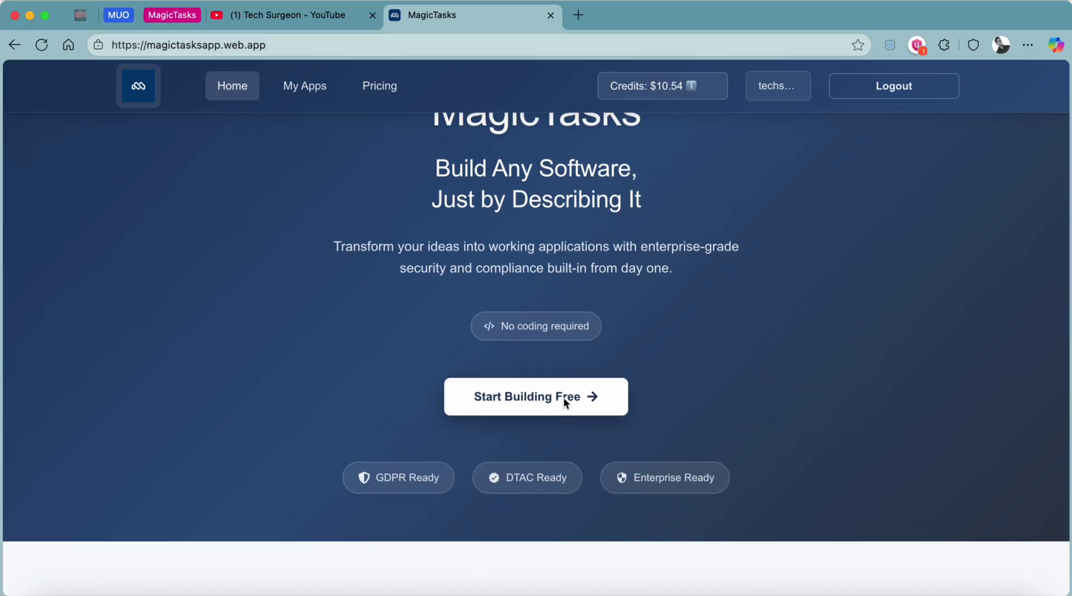
click(564, 397)
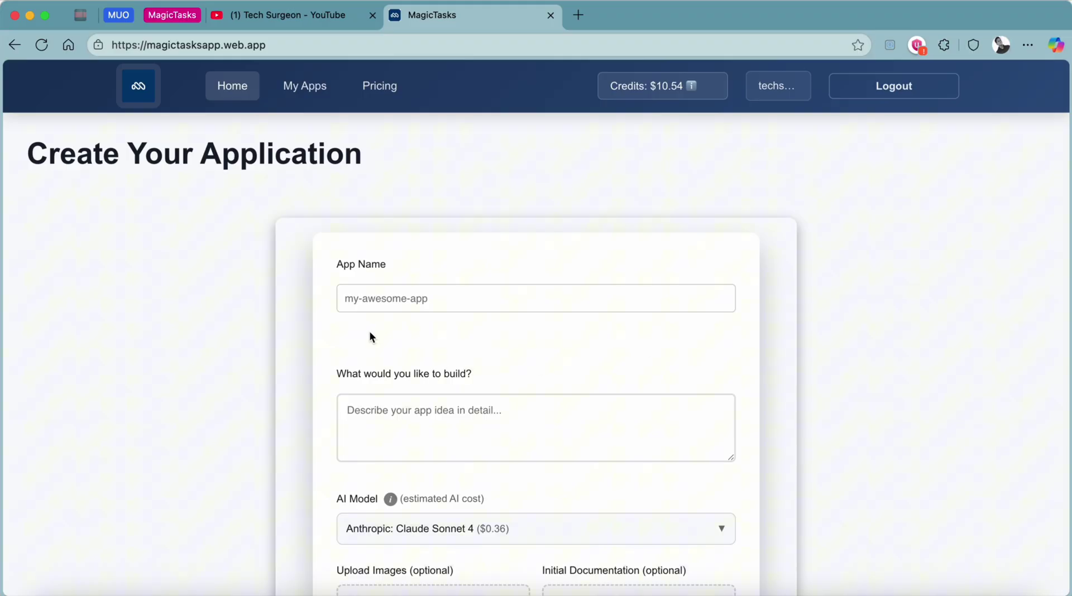
click(418, 298)
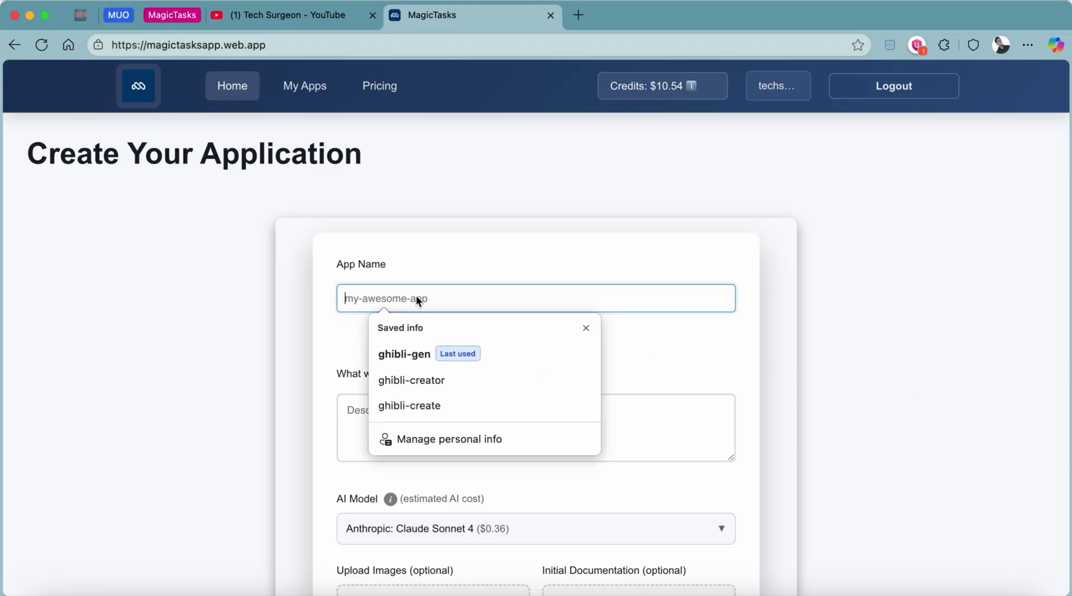
text(gh)
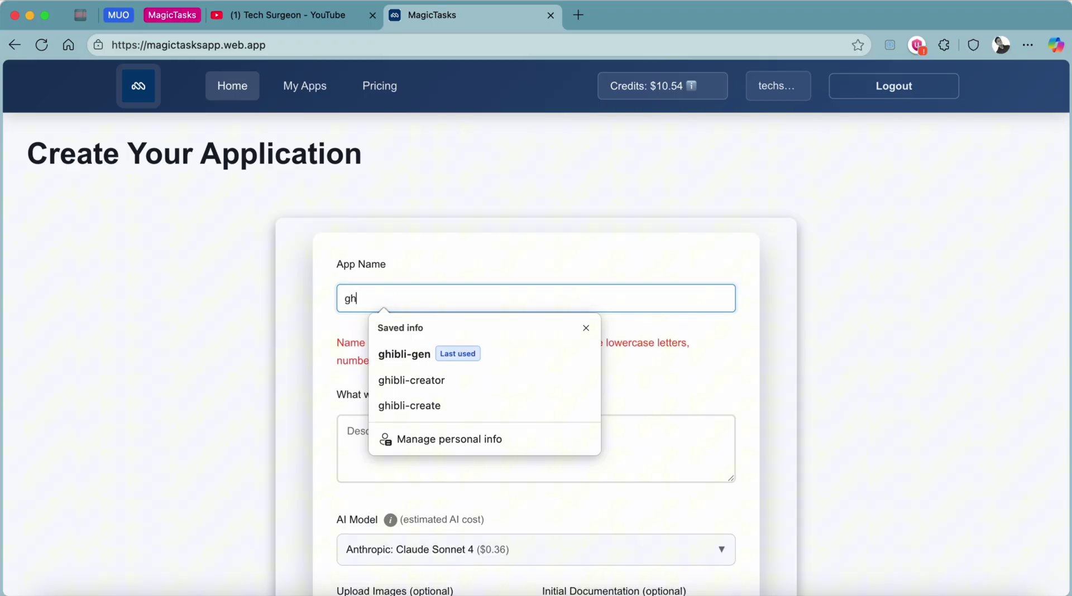
text(ibli-create)
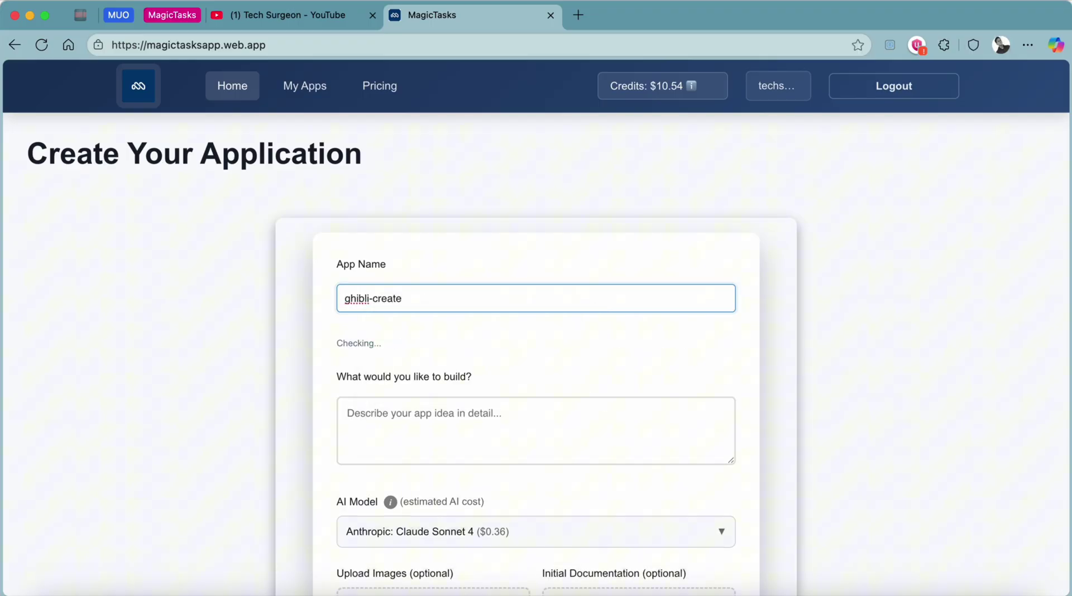
click(866, 349)
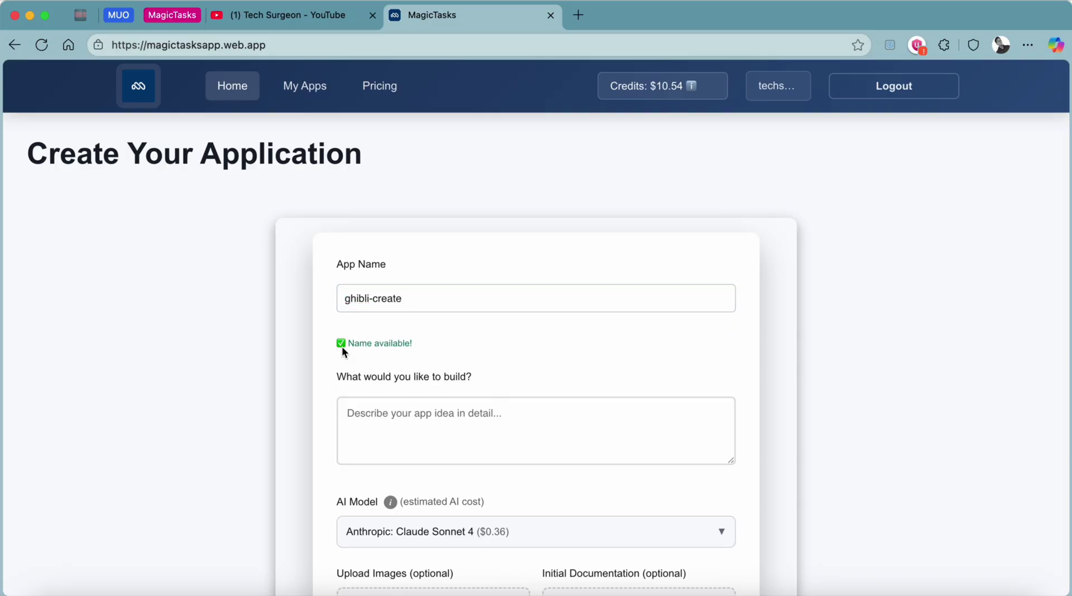
Step: Describe what to build as "create me an app that turns images into ghibli style images"
scroll(457, 354, down, 3)
click(424, 331)
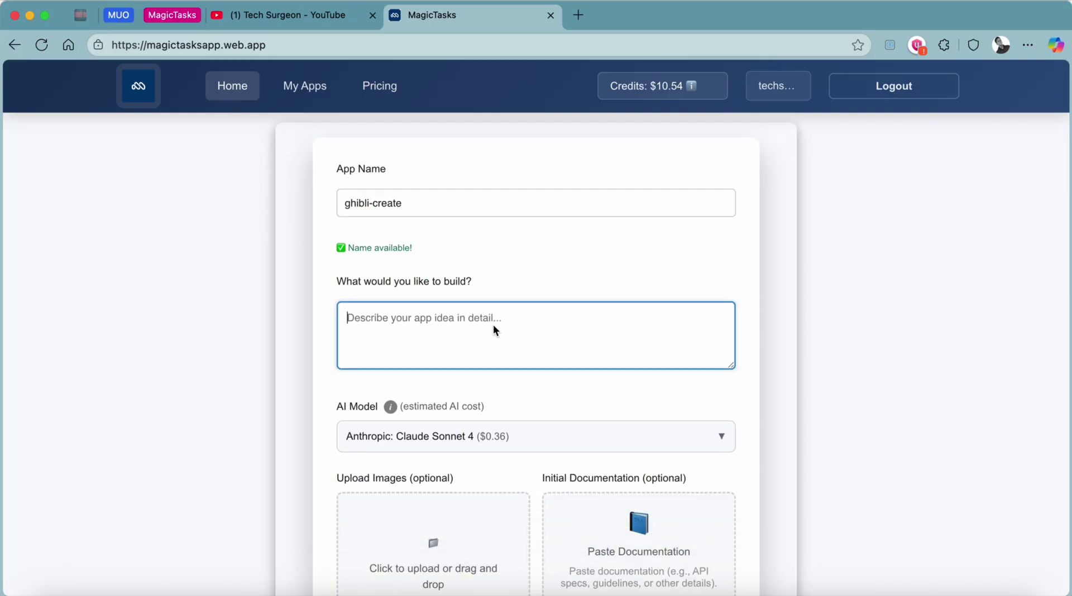
click(825, 330)
click(522, 338)
text(create)
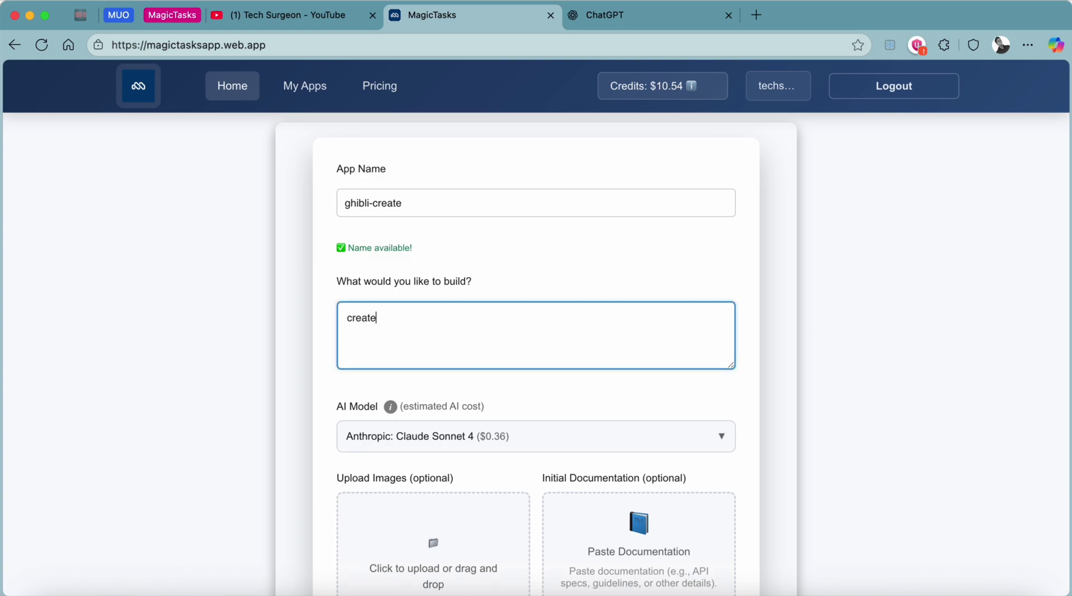
text( me an app that turns im)
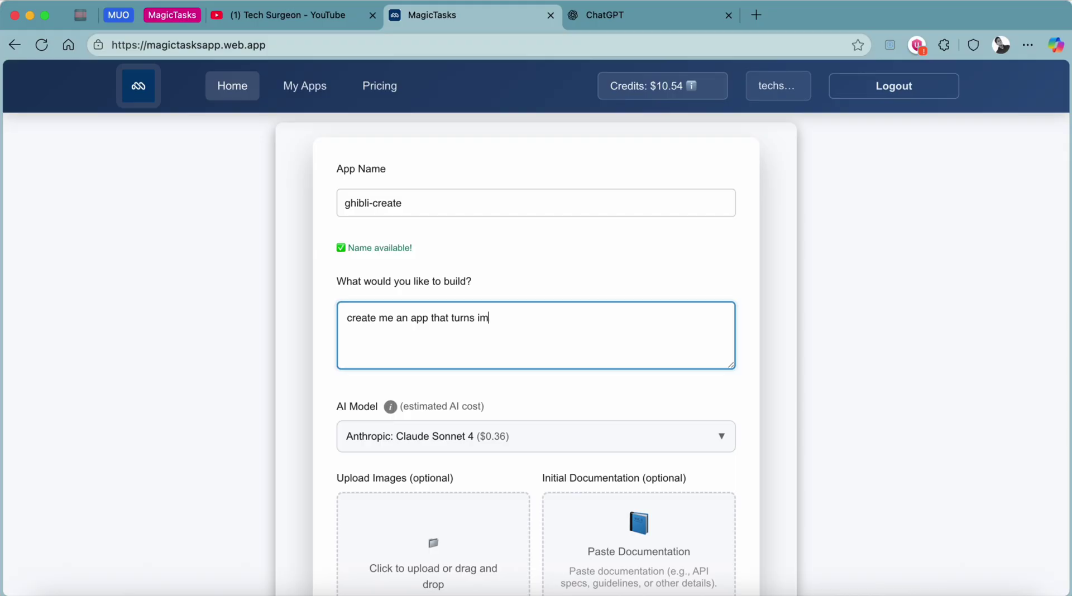
text(ages into ghibli style images)
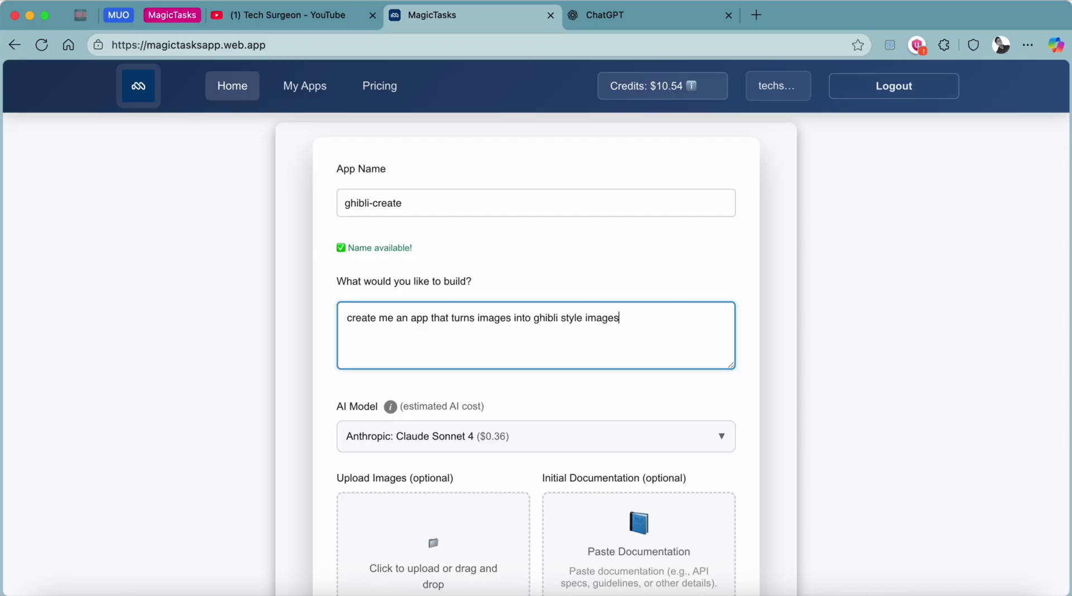
Step: Cut the app description, switch to ChatGPT and paste it into the chat message after "modify this prompt -"
key(ctrl+a)
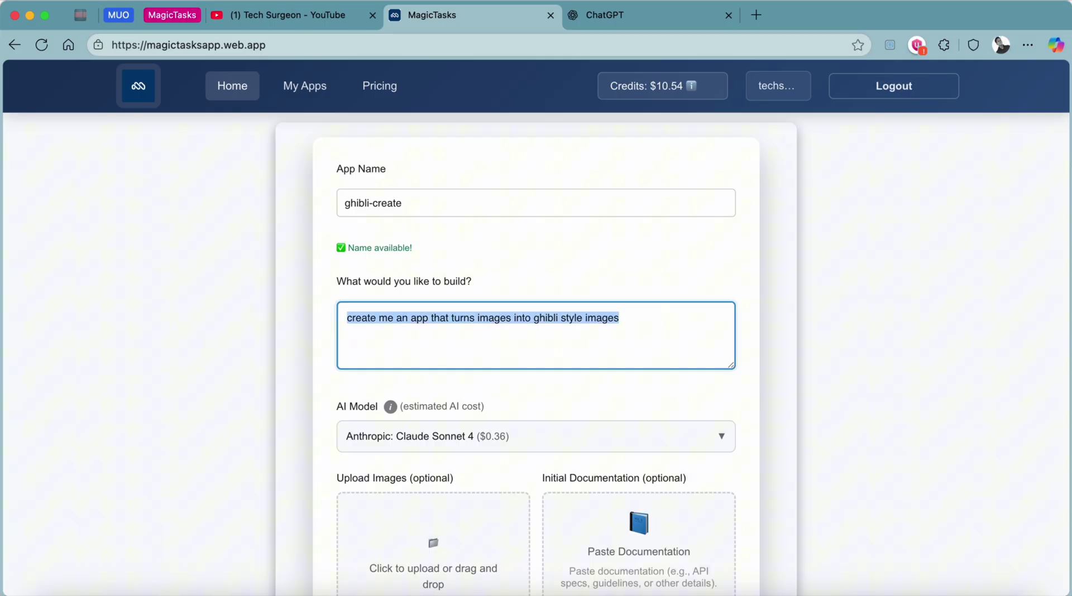
key(ctrl+x)
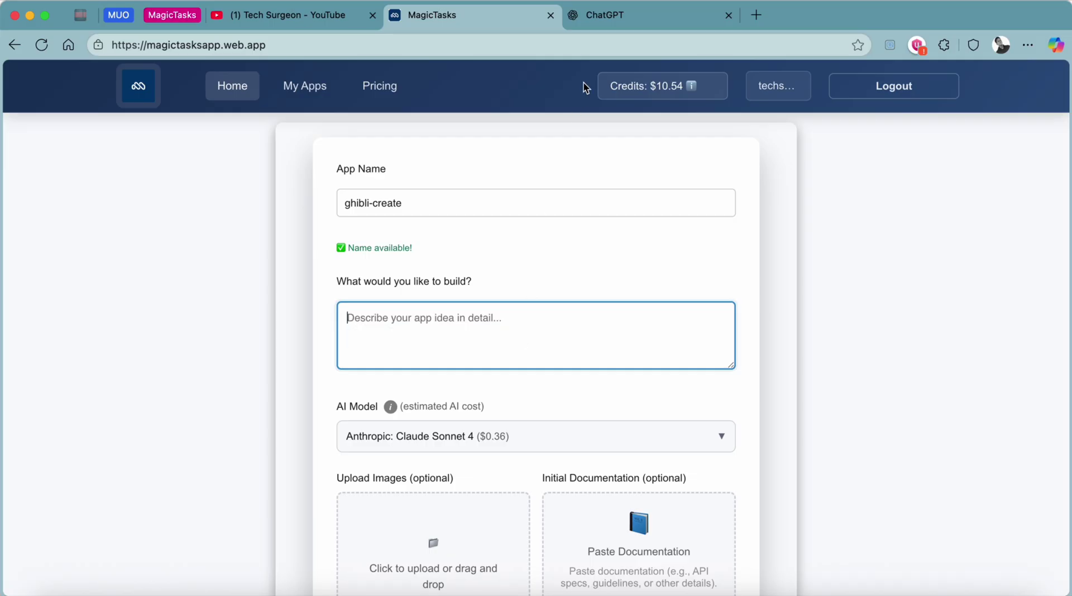
click(651, 23)
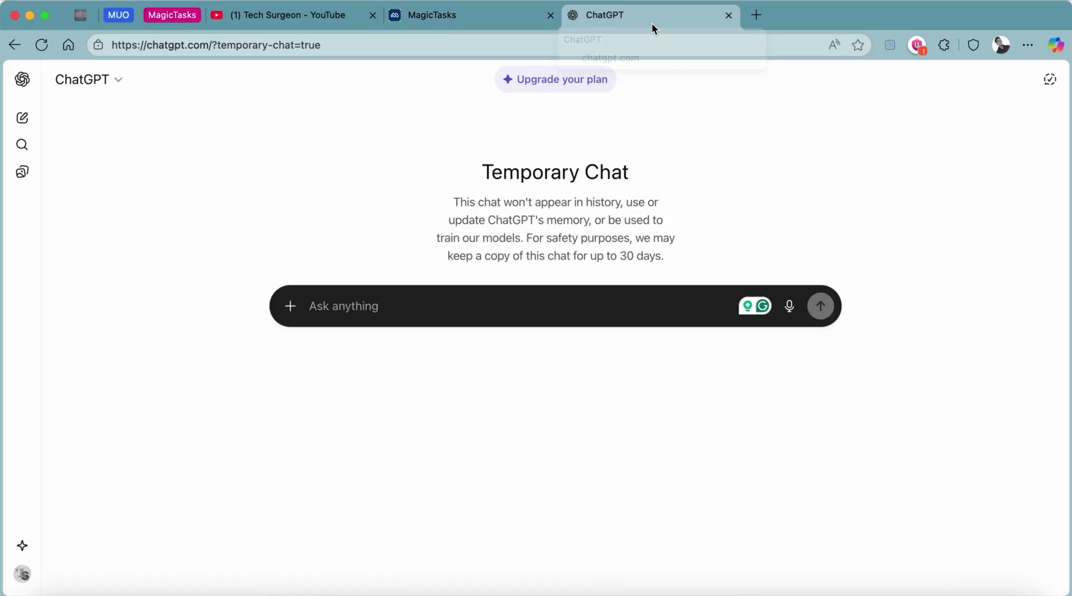
click(385, 316)
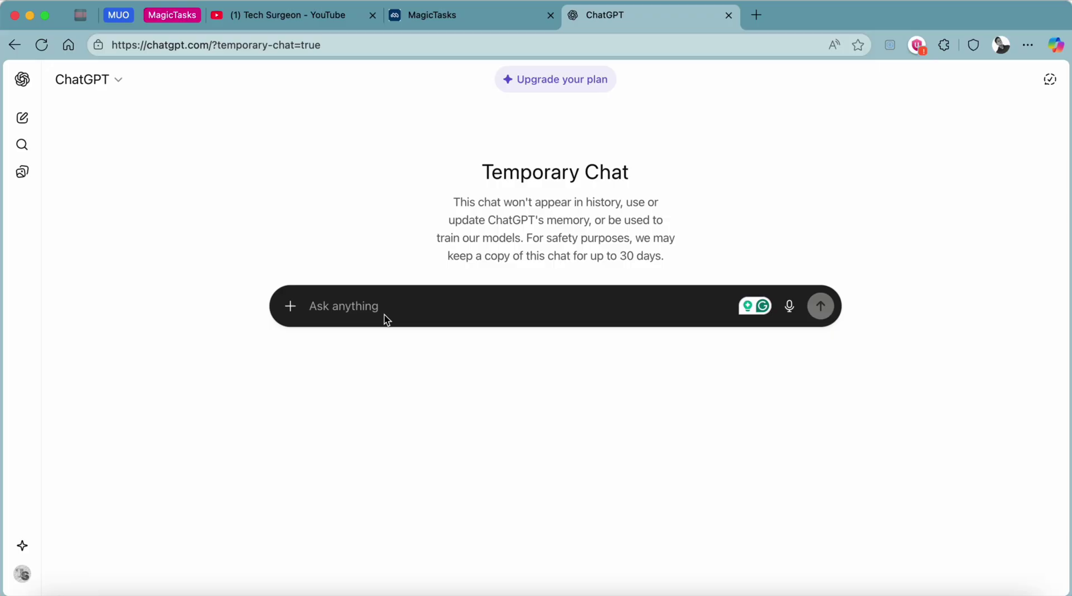
text(modify)
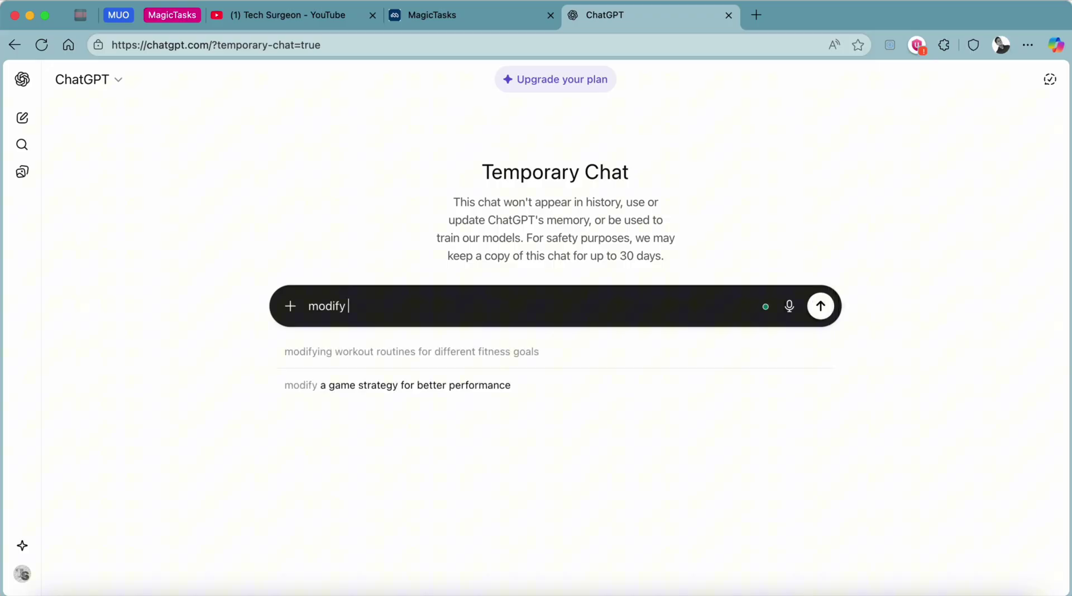
text( this pro)
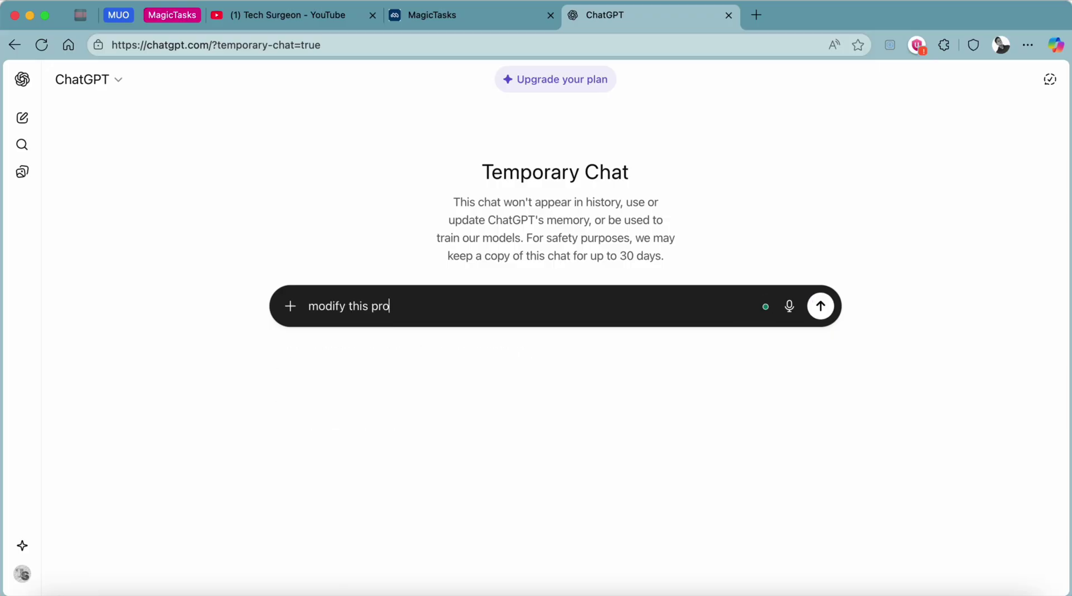
text(mpt -)
key(super+v)
Step: Extend the prompt with image upload, a link-shareable gallery, one page and generating disabled until the upload is ready, and request "just a streamlined prompt"
text(and it has an upload button to upload images and you cna have a gallery where you can share your artwork via links to other people. it shouls)
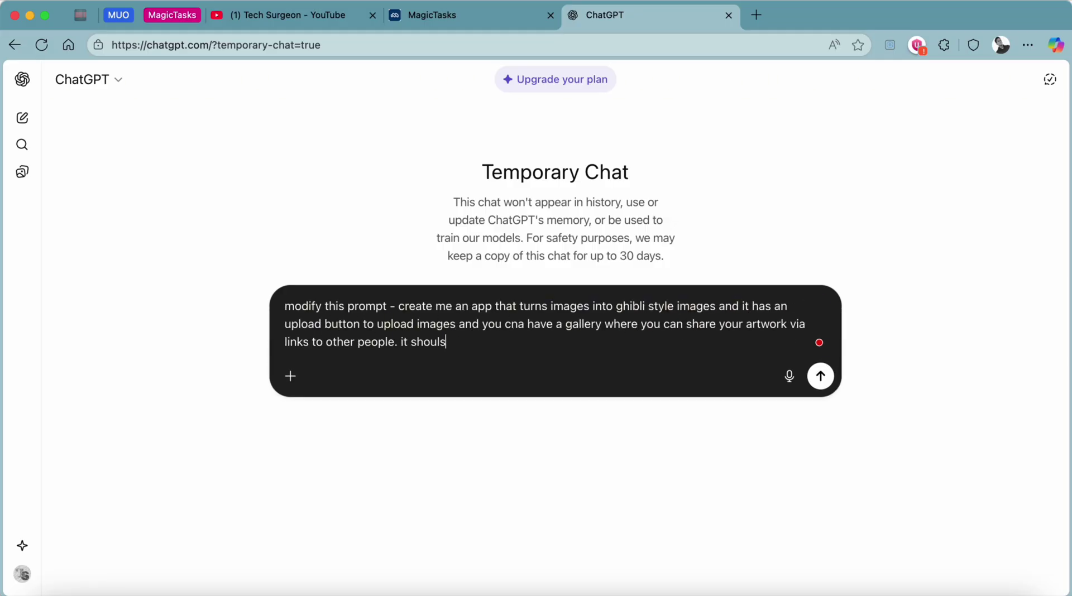
key(BackSpace)
text(d be just one page)
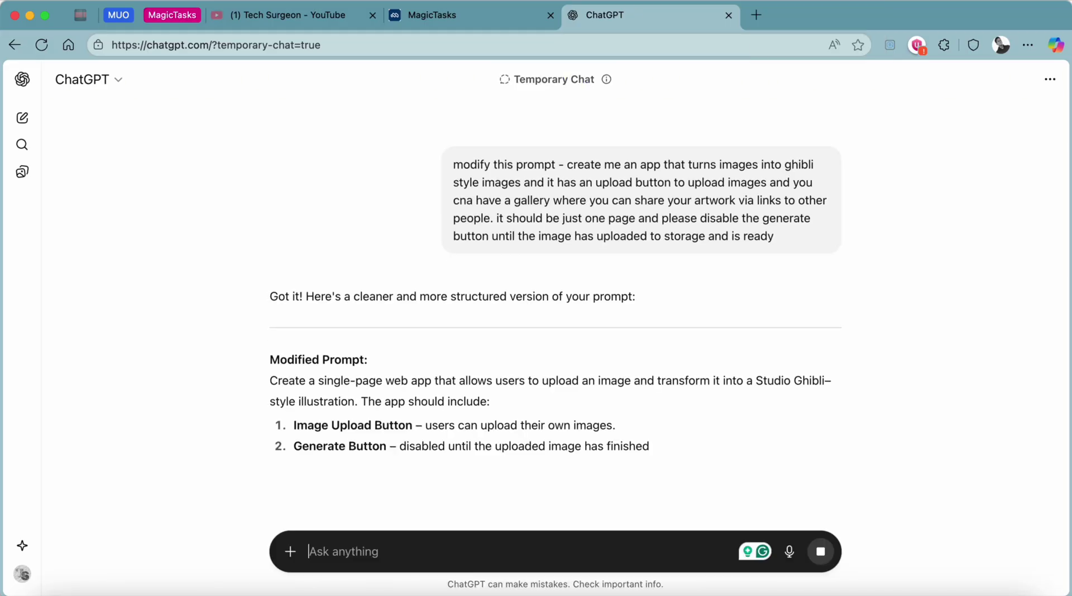
text(just a streamlined prompt)
key(Return)
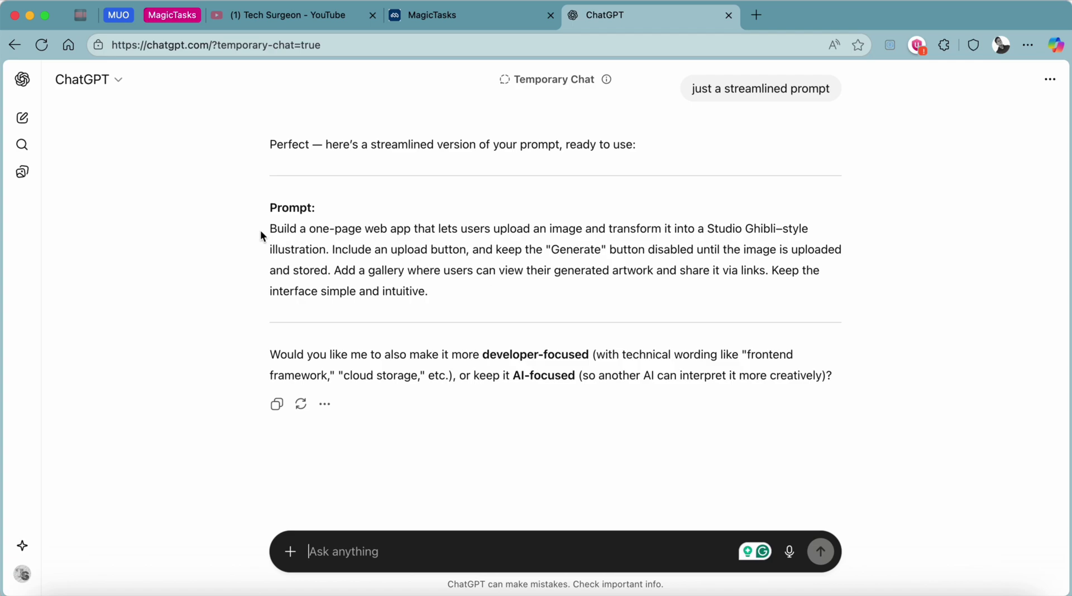
Step: Copy the streamlined prompt from ChatGPT, switch to MagicTasks and paste it as the description of what to build
drag(270, 229, 428, 298)
click(437, 22)
key(super+v)
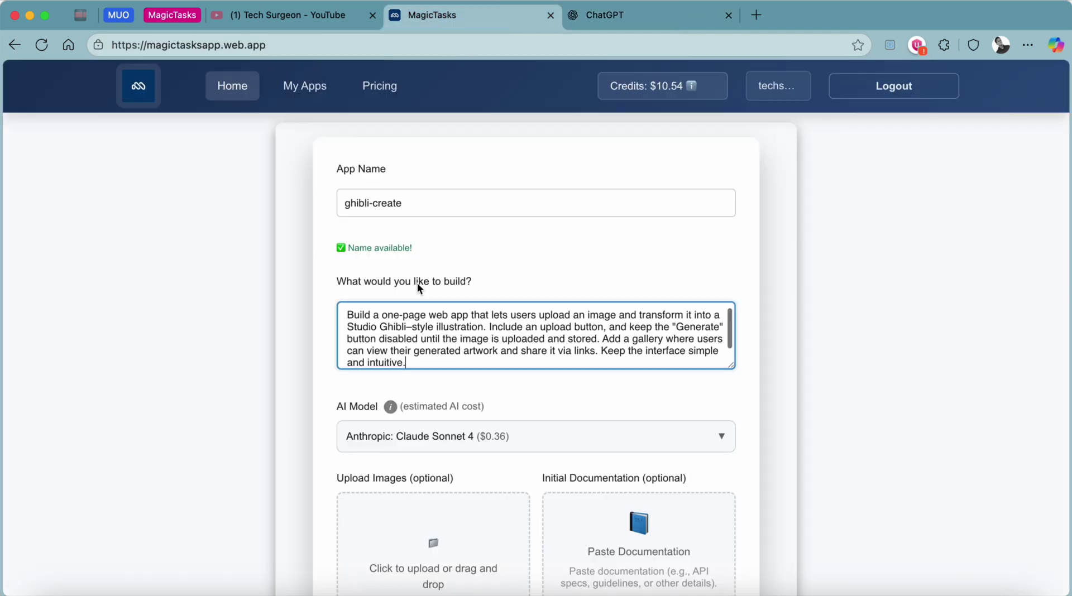
click(805, 399)
Step: Browse the available AI models for the build and choose Anthropic: Claude Sonnet 4
scroll(806, 398, down, 3)
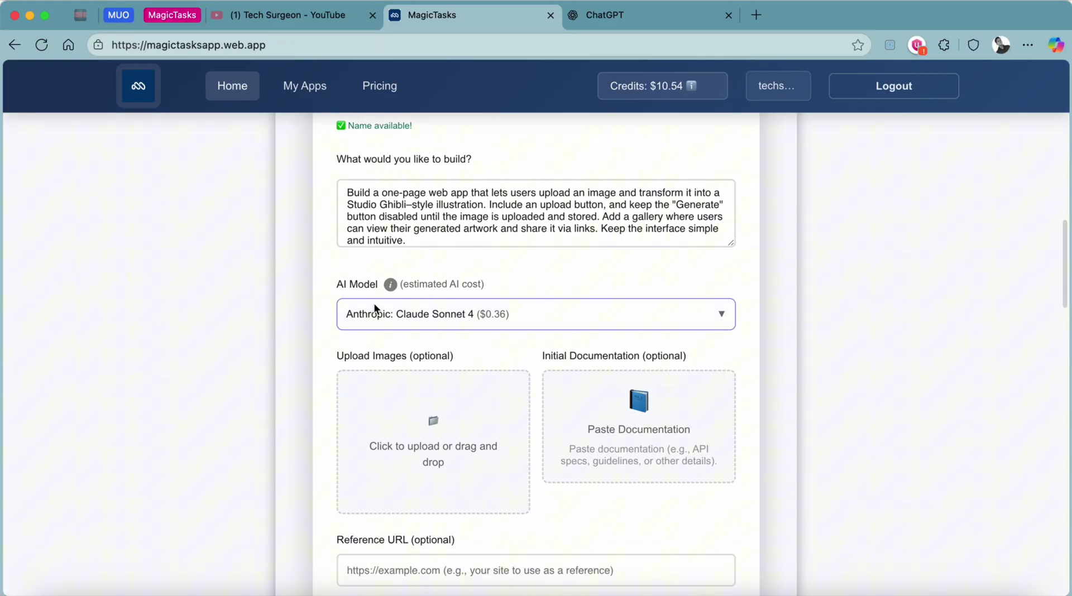
click(506, 324)
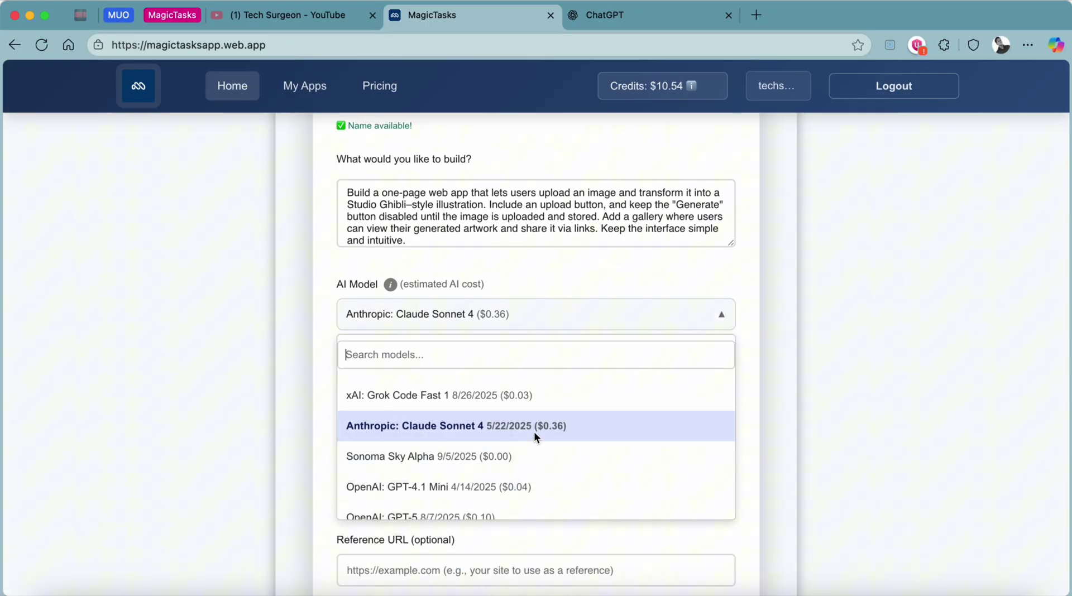
scroll(534, 431, down, 8)
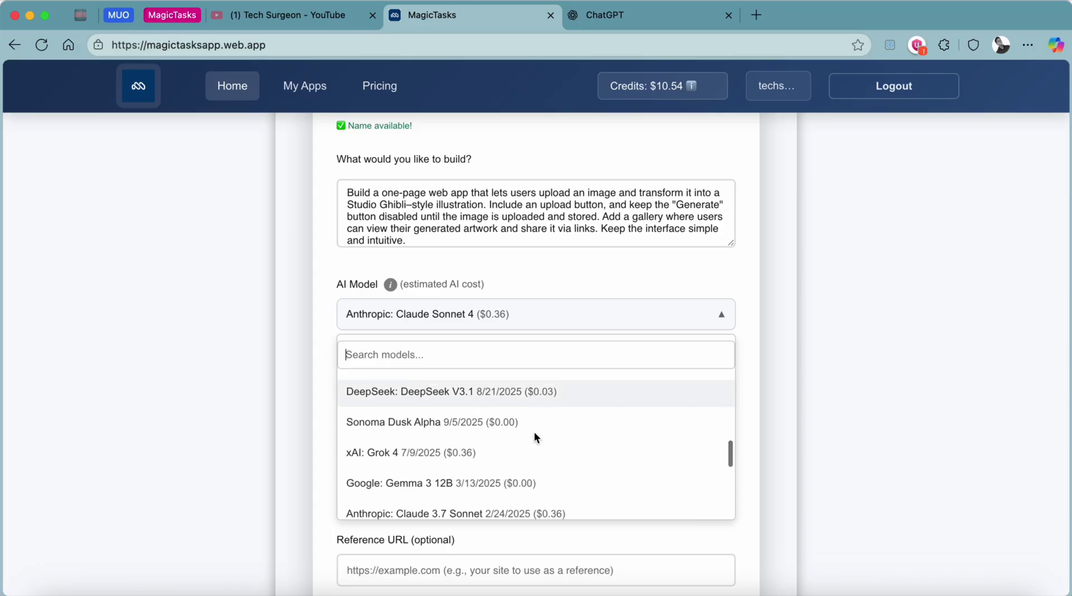
scroll(534, 438, down, 10)
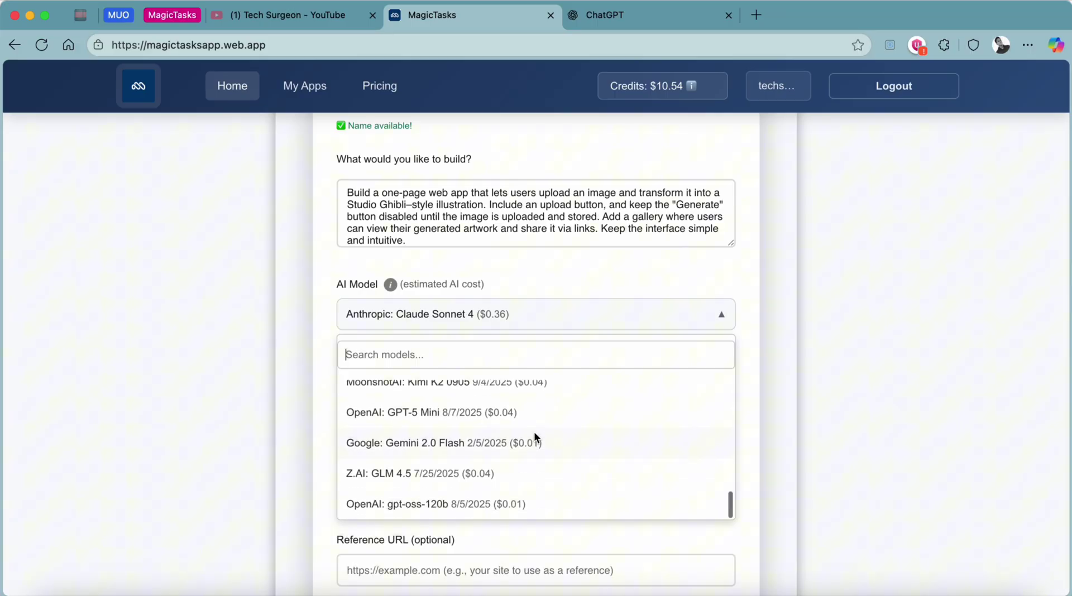
scroll(534, 432, up, 18)
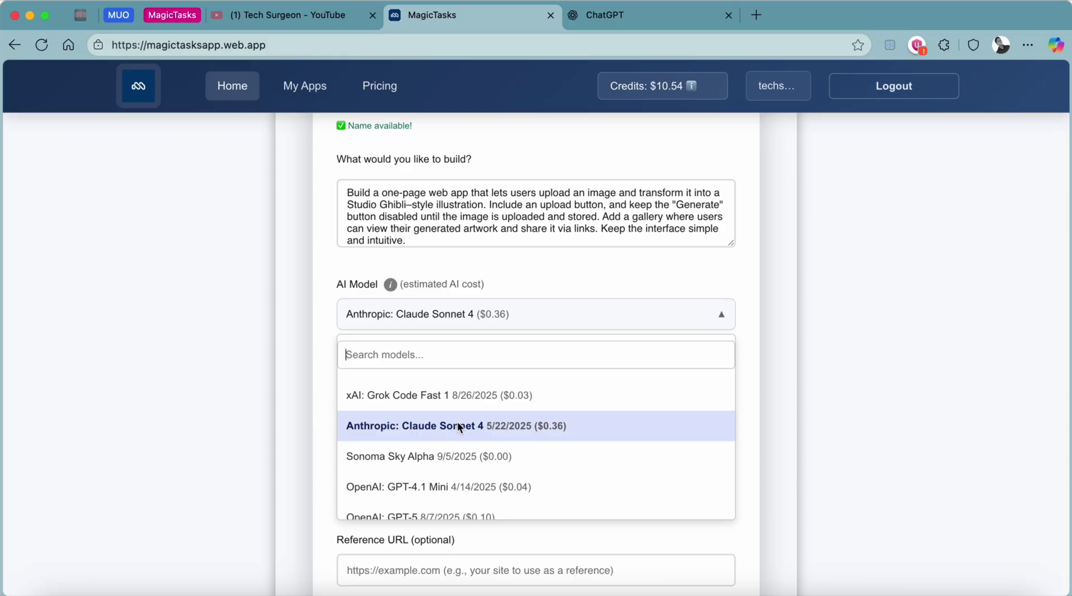
click(423, 425)
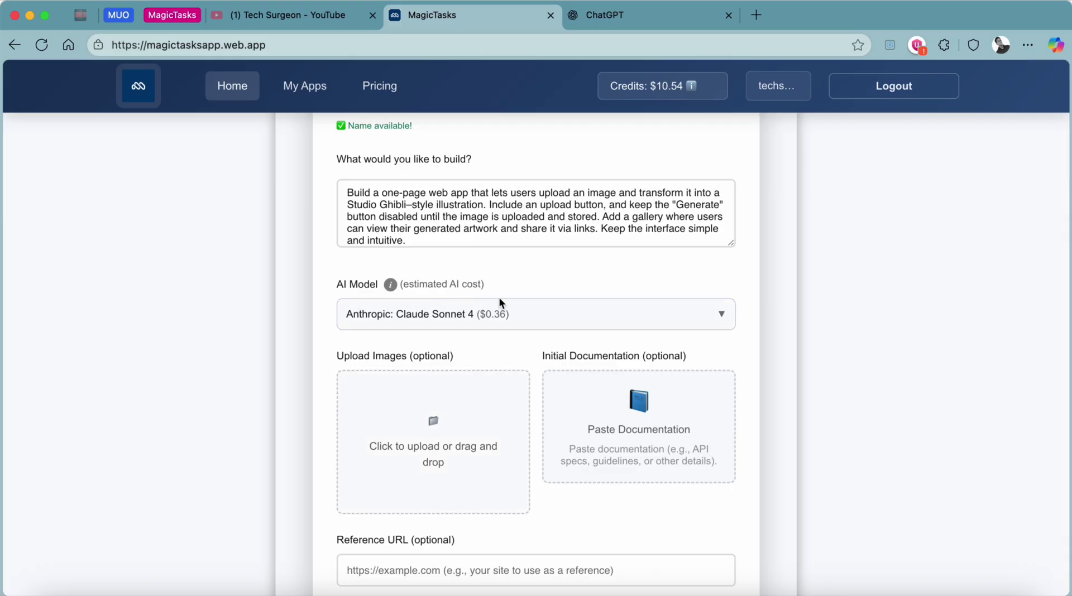
Step: Copy the Gemini image generation page from Google AI for Developers and save it as the app's initial documentation in MagicTasks
scroll(802, 409, down, 3)
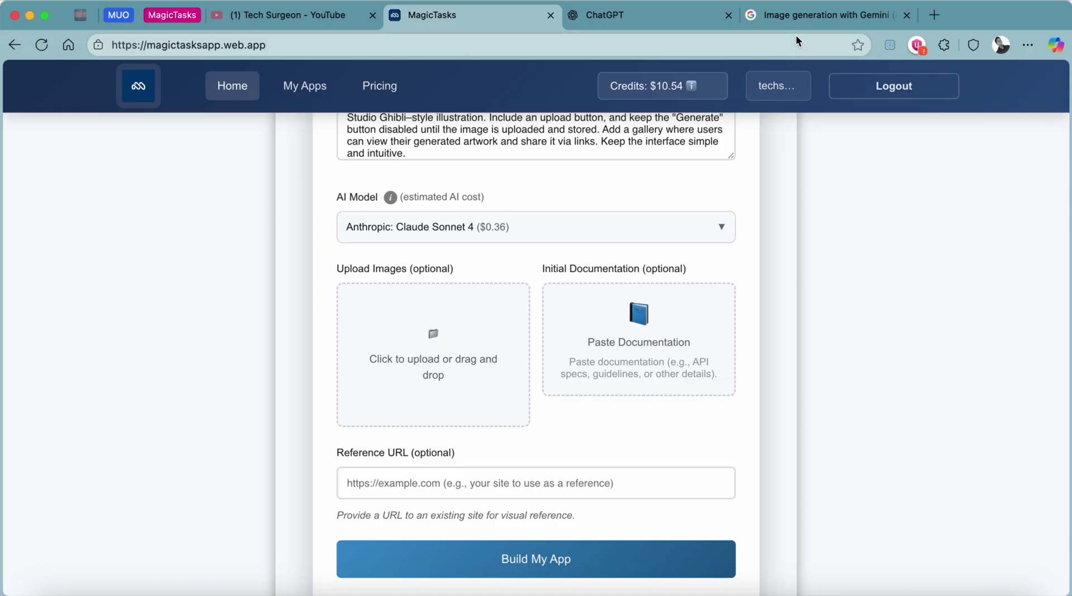
click(785, 22)
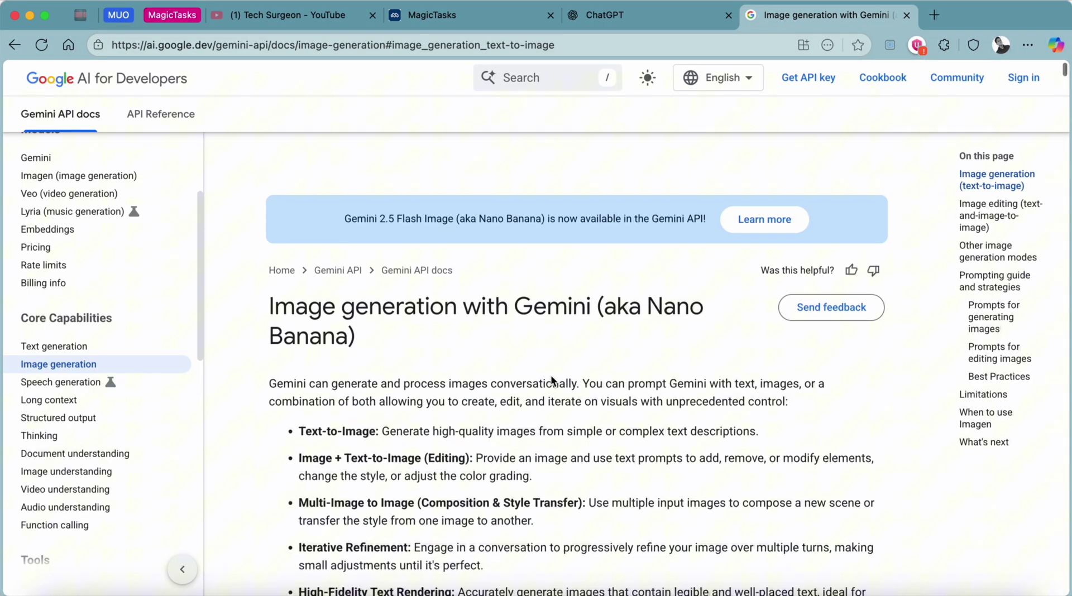
scroll(552, 380, down, 10)
scroll(469, 323, up, 10)
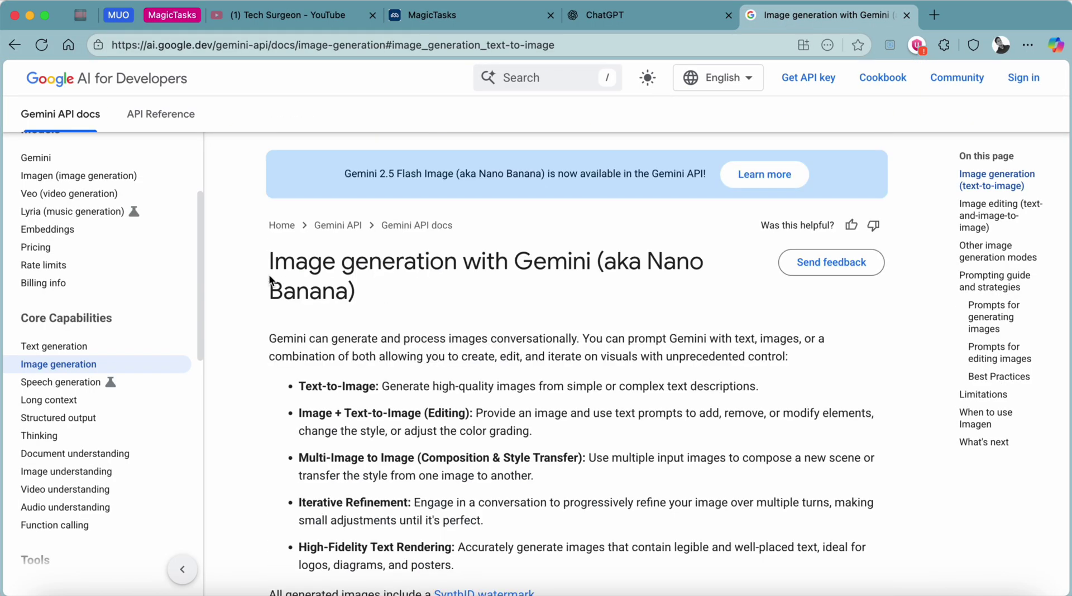
drag(264, 267, 614, 341)
click(457, 22)
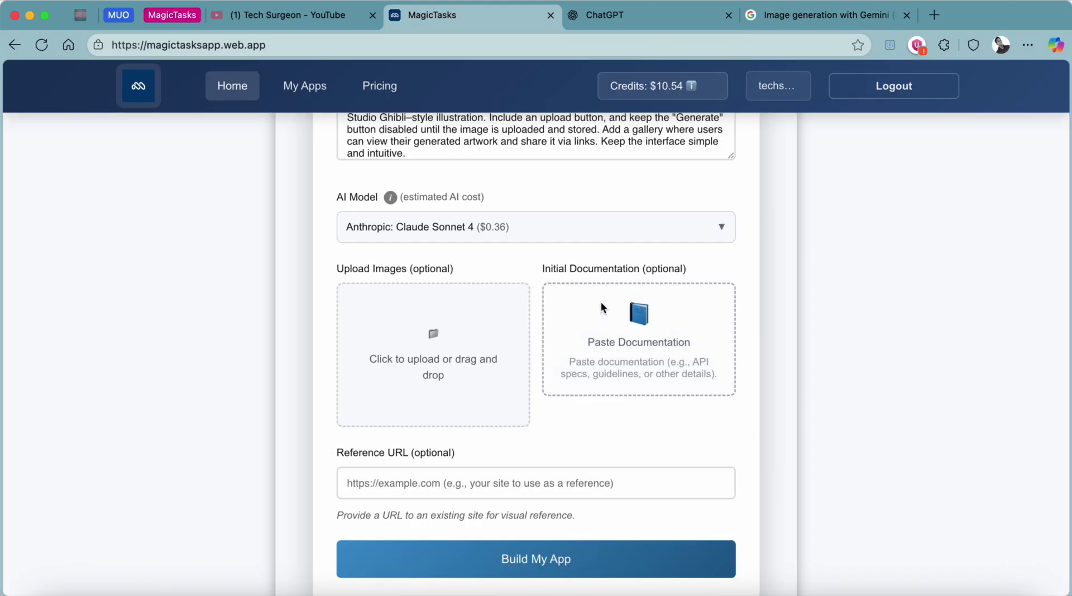
click(615, 329)
key(super+v)
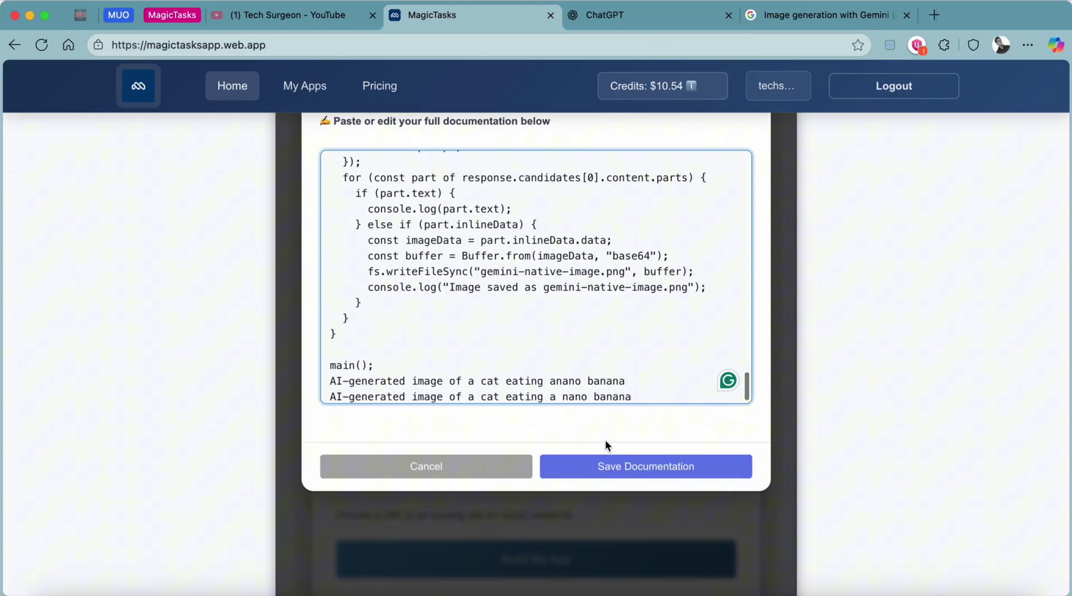
click(624, 462)
Step: Leave the optional reference URL empty and start building the ghibli-create app
scroll(823, 473, down, 3)
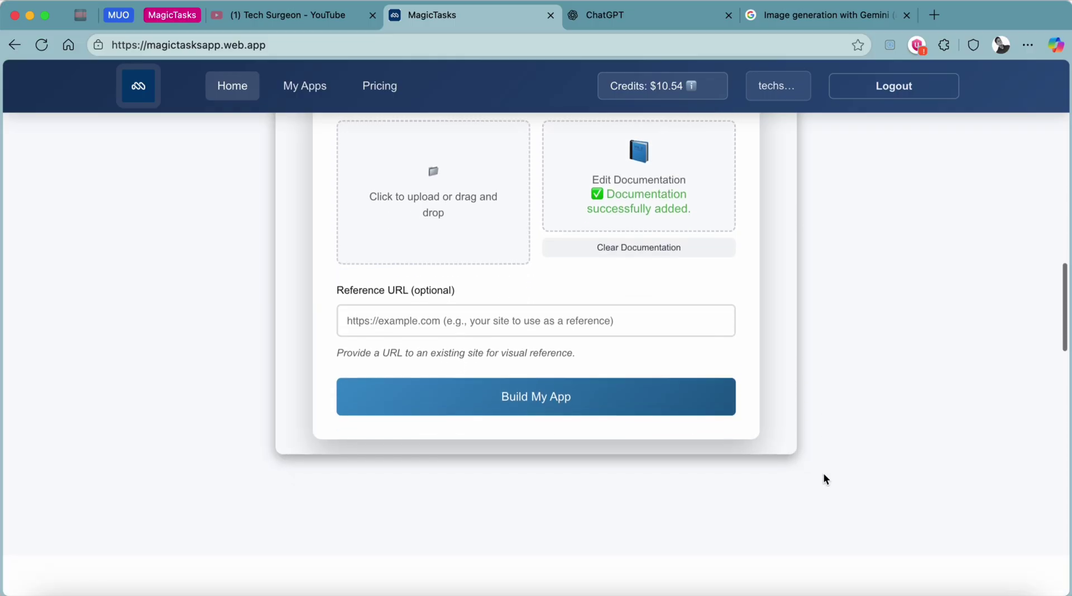
drag(339, 293, 453, 290)
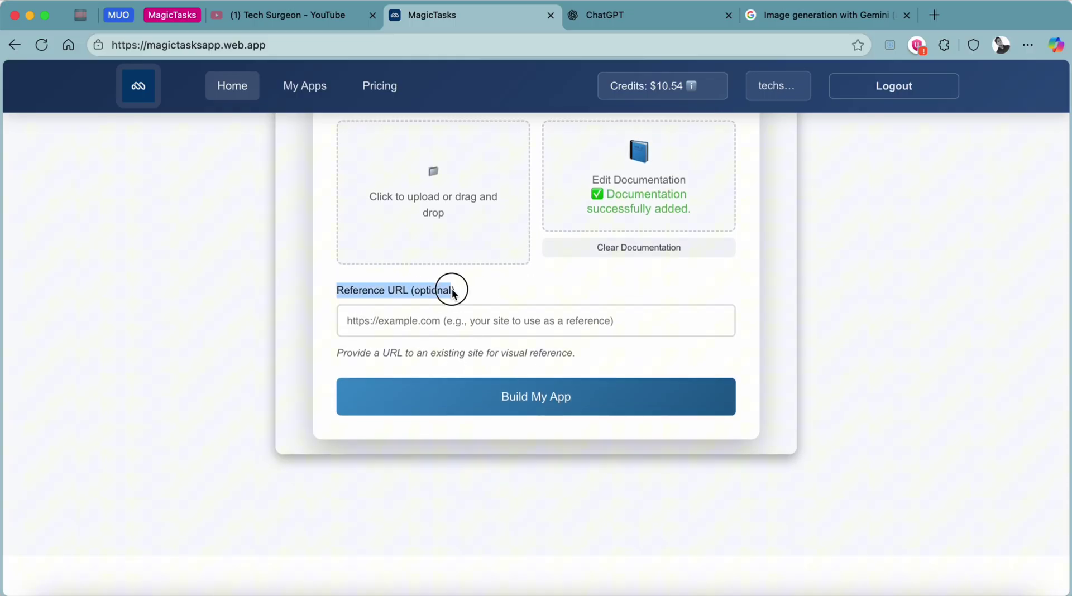
click(485, 296)
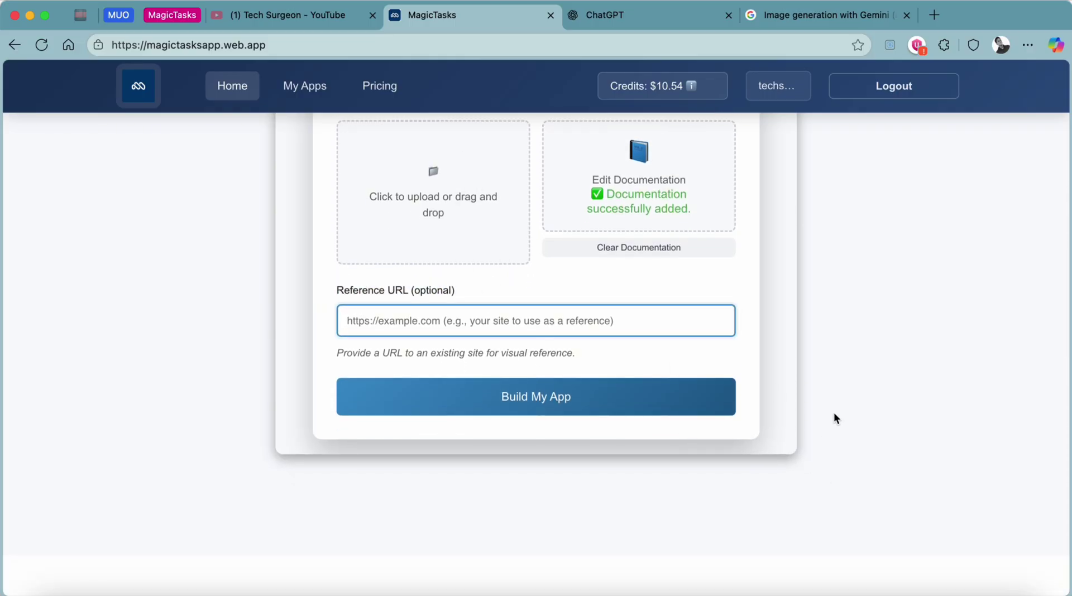
scroll(833, 412, up, 1)
click(512, 426)
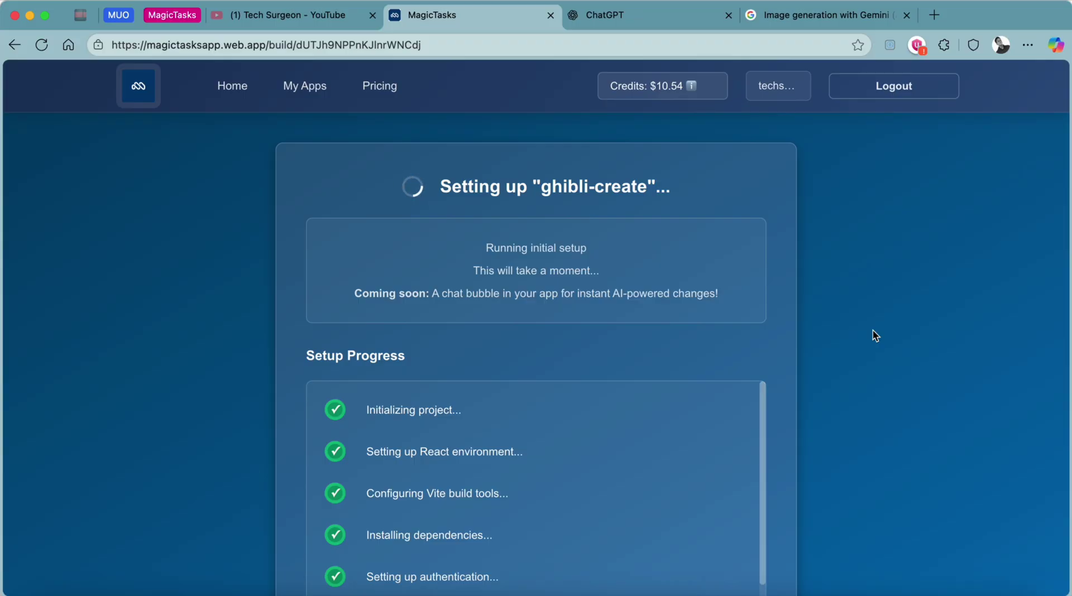
Step: Enter and save the GEMINI_API_KEY required for the build, and decline the browser's offer to update the saved password
scroll(709, 368, down, 2)
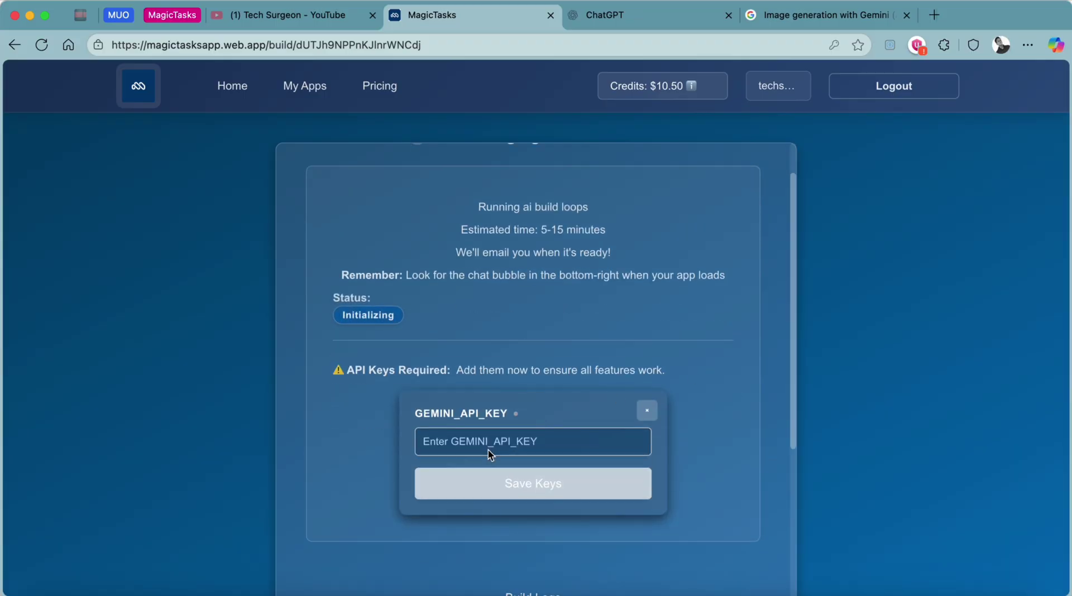
click(504, 441)
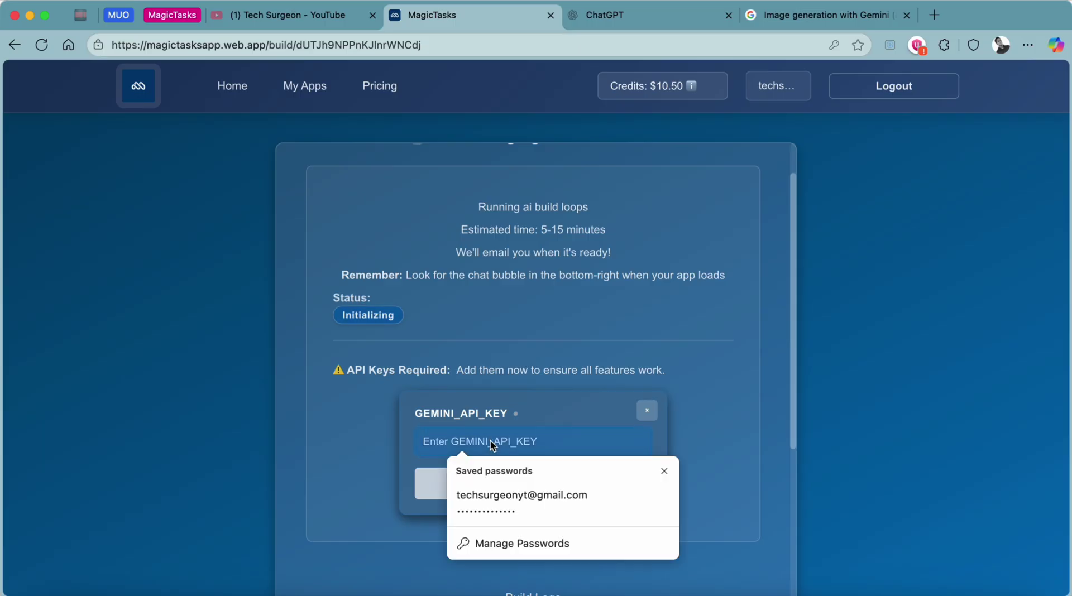
key(super+v)
click(323, 490)
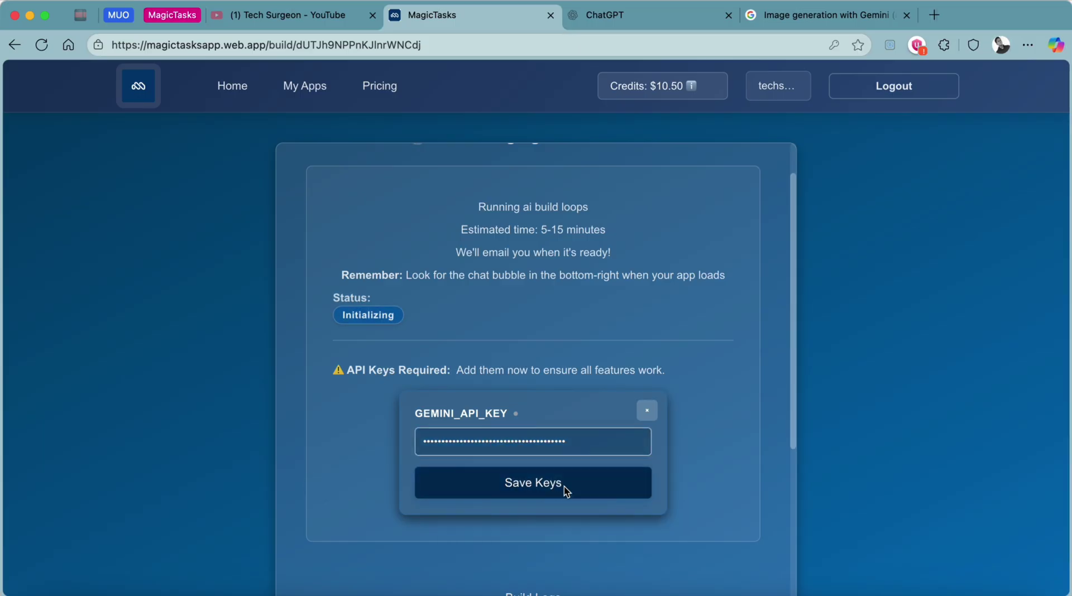
click(537, 486)
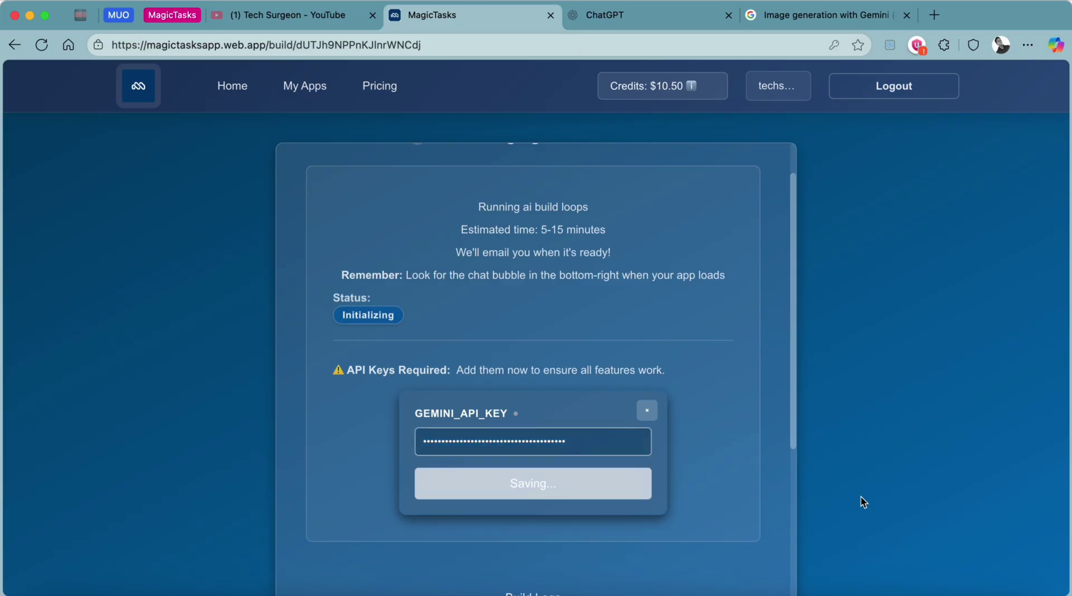
scroll(776, 511, down, 6)
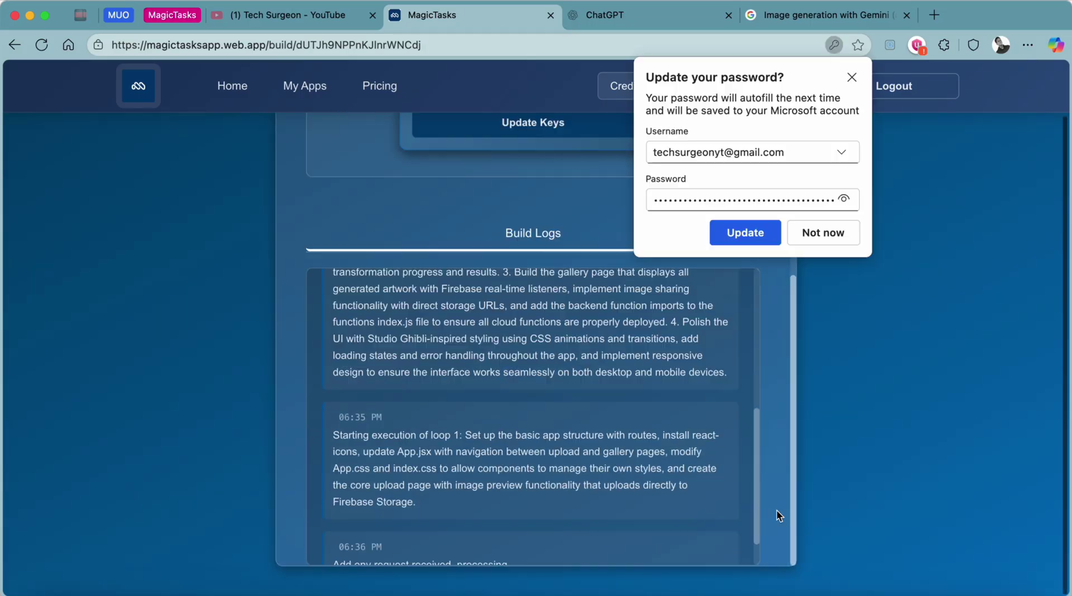
click(838, 230)
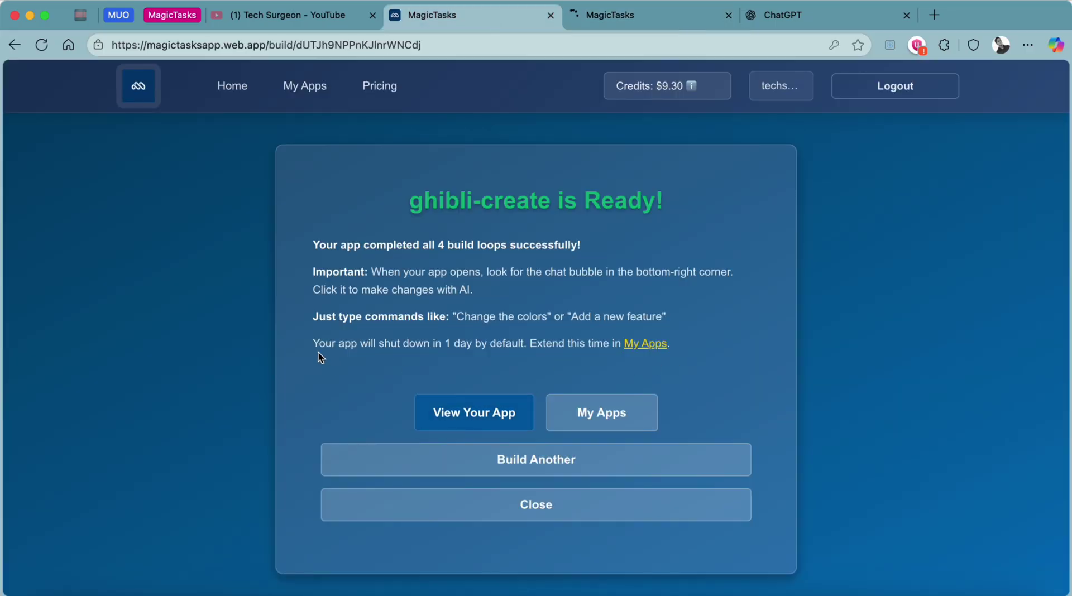
Step: Go to the list of built applications and examine the shutdown time options of ghibli-create without changing the schedule
drag(312, 343, 671, 348)
click(290, 88)
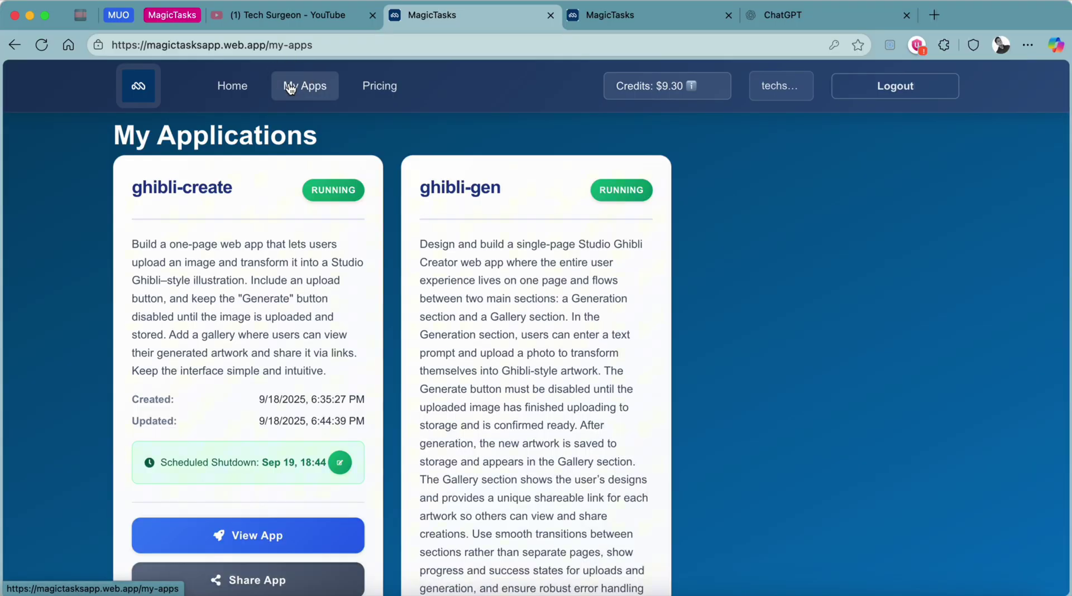
scroll(403, 357, down, 3)
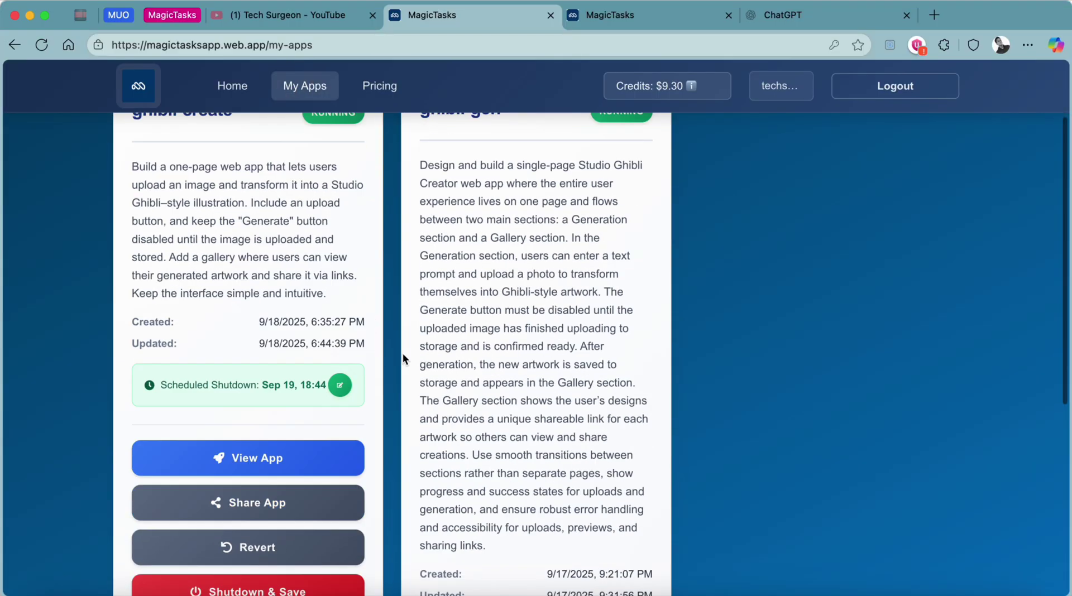
scroll(403, 358, down, 3)
click(340, 320)
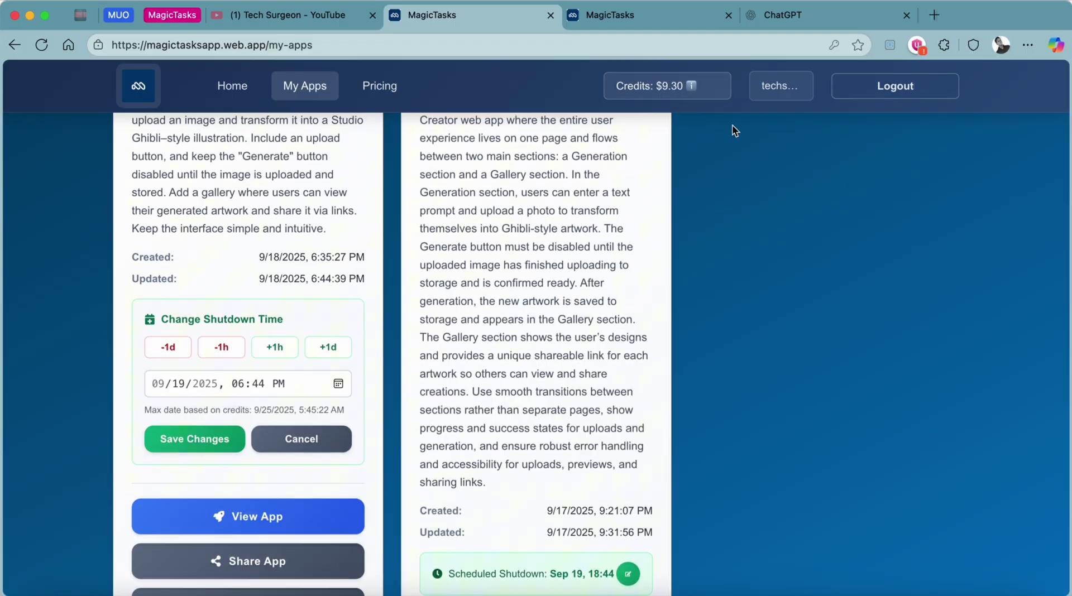
click(372, 90)
click(305, 86)
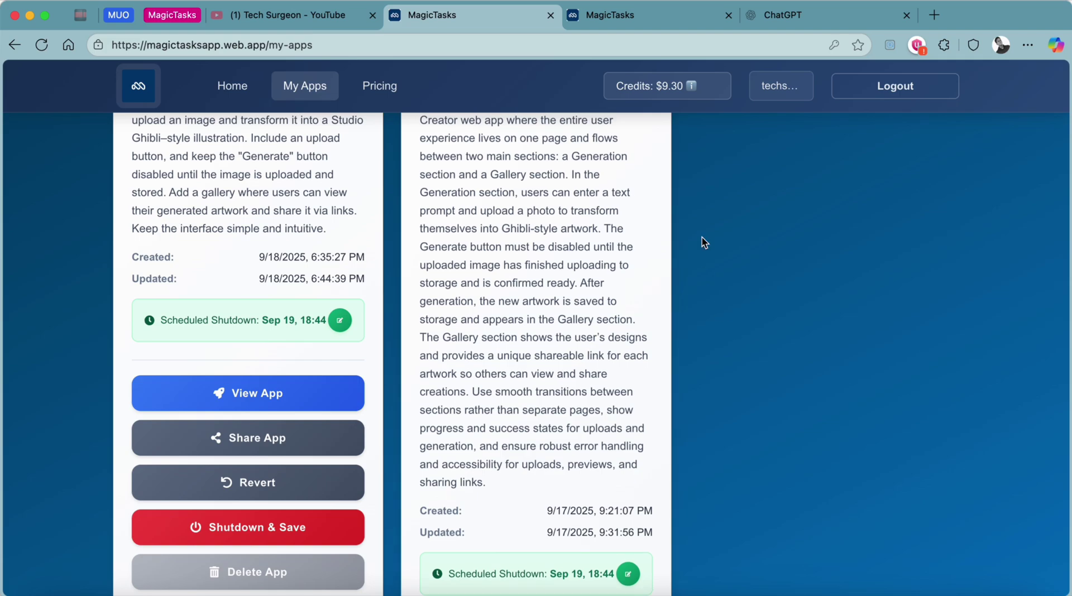
Step: View the finished ghibli-create app, close it and return to the list of applications
click(646, 17)
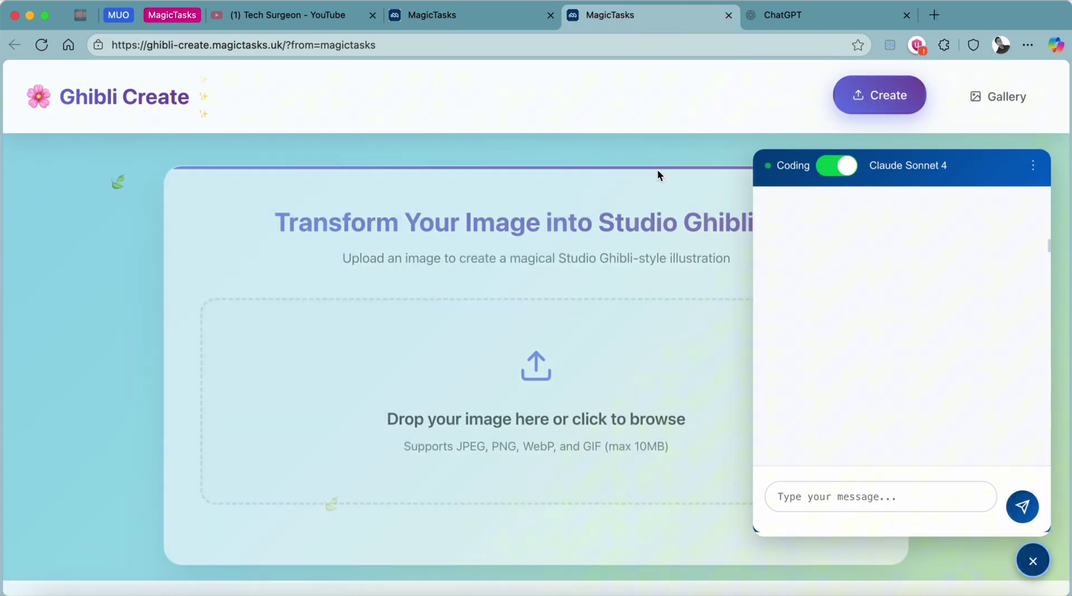
key(super+w)
scroll(820, 328, down, 5)
scroll(514, 244, up, 5)
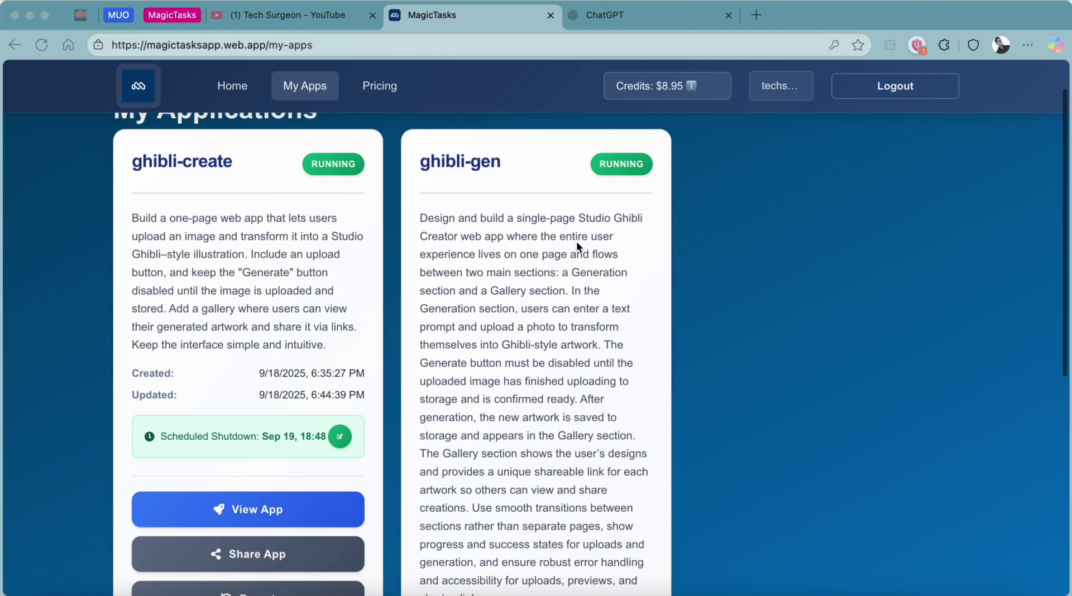
Step: Look through the ghibli-create and ghibli-gen entries in the application list and open the ghibli-gen app
scroll(596, 366, down, 8)
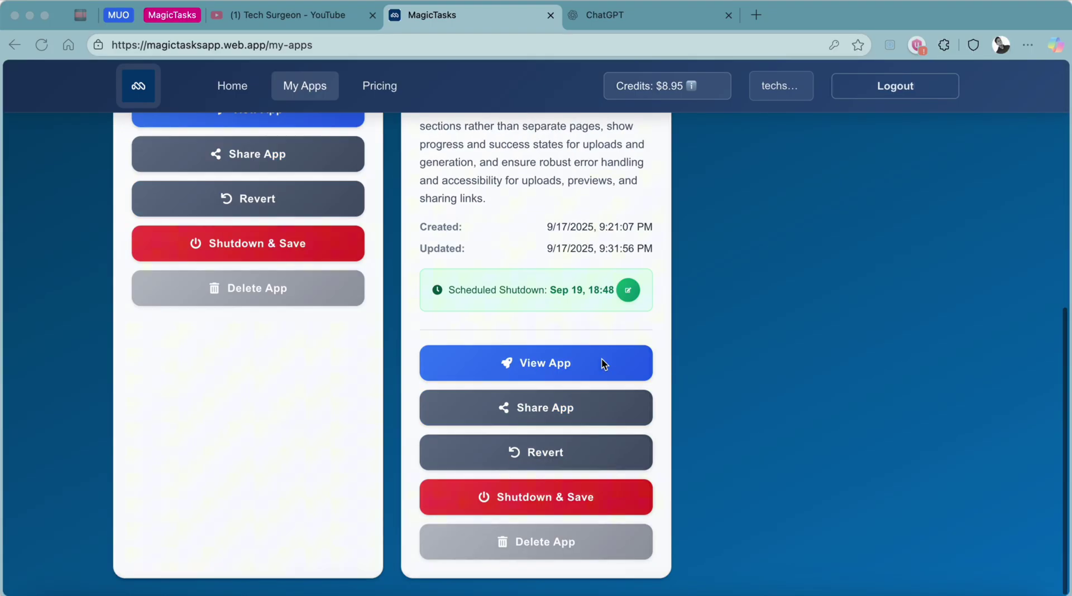
scroll(608, 252, up, 5)
scroll(631, 330, up, 4)
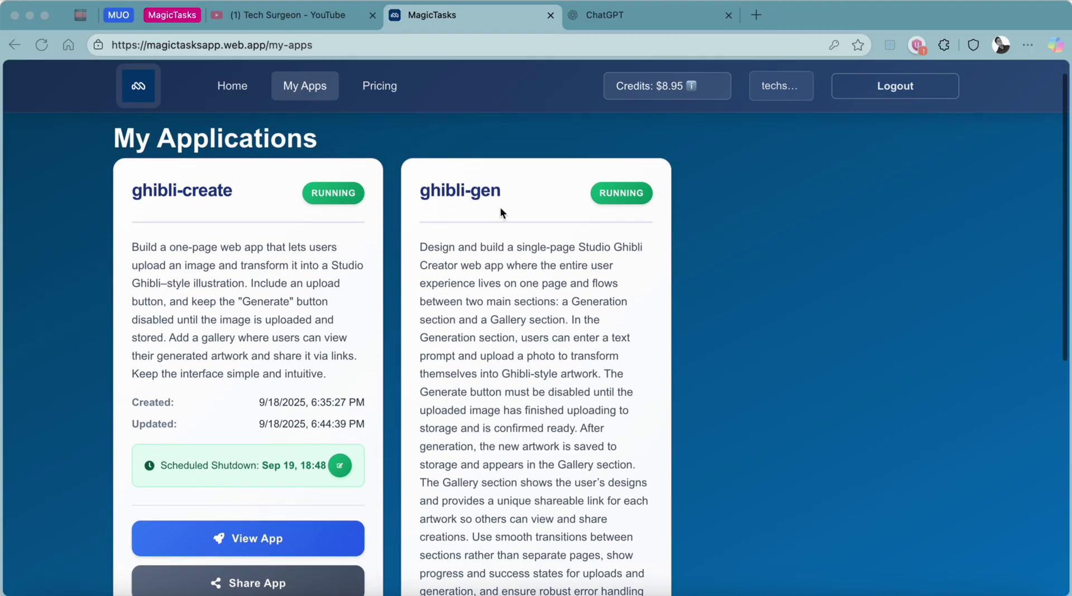
scroll(571, 510, down, 3)
scroll(568, 507, down, 1)
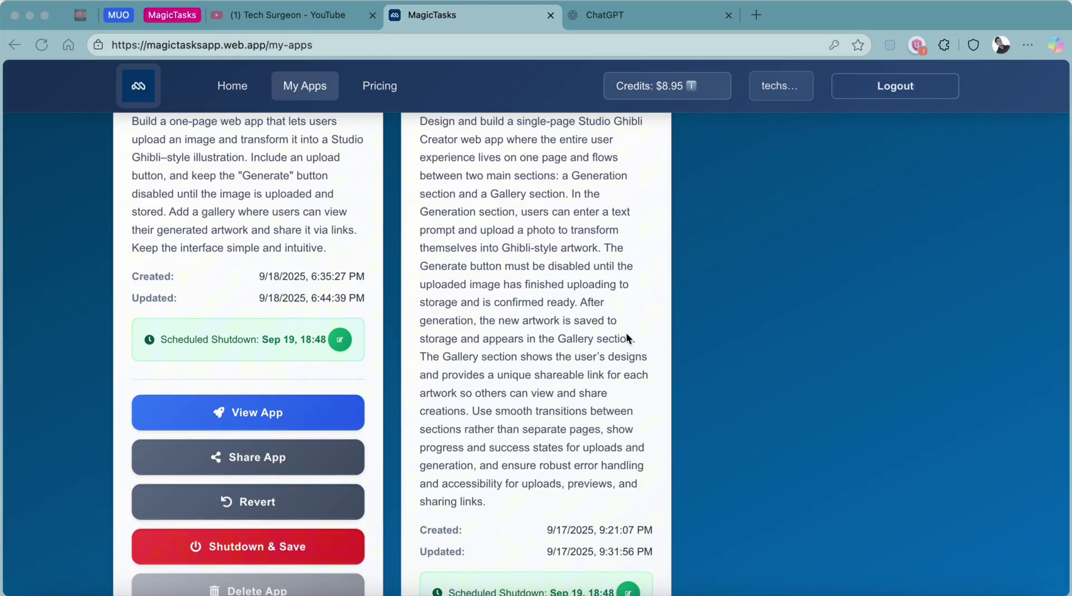
scroll(627, 335, down, 5)
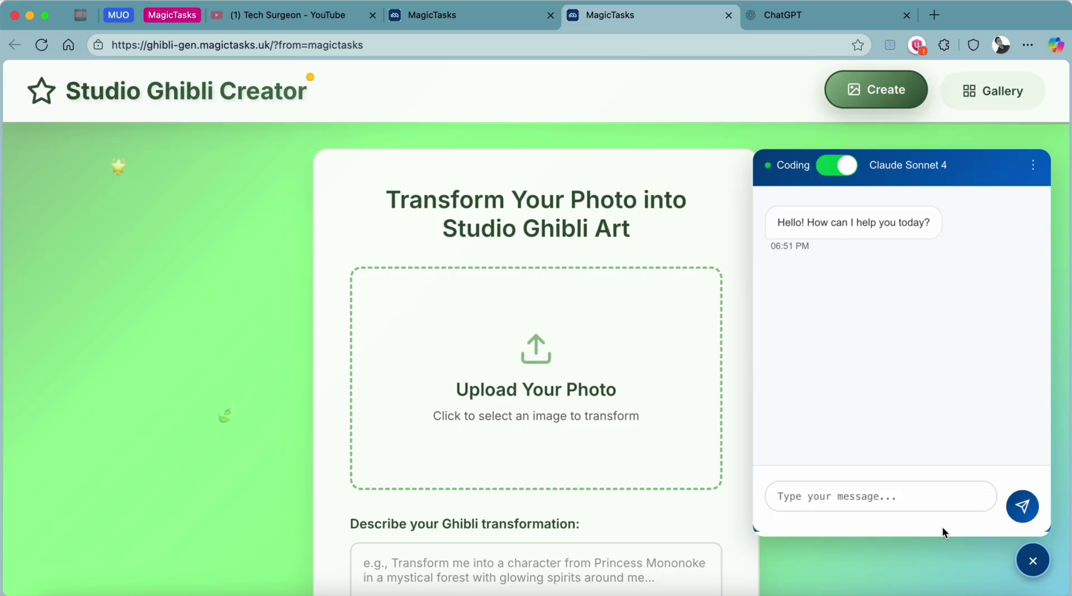
Step: Close the coding chat in ghibli-gen and look over the photo upload, transformation description and generate sections of its page
click(1033, 561)
scroll(783, 420, down, 2)
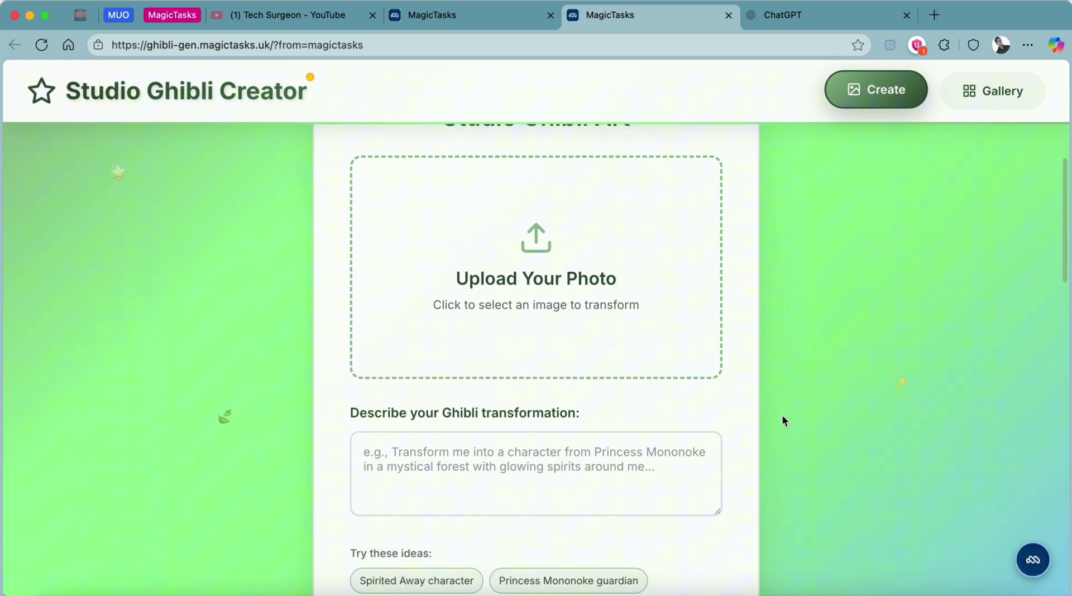
scroll(783, 421, up, 2)
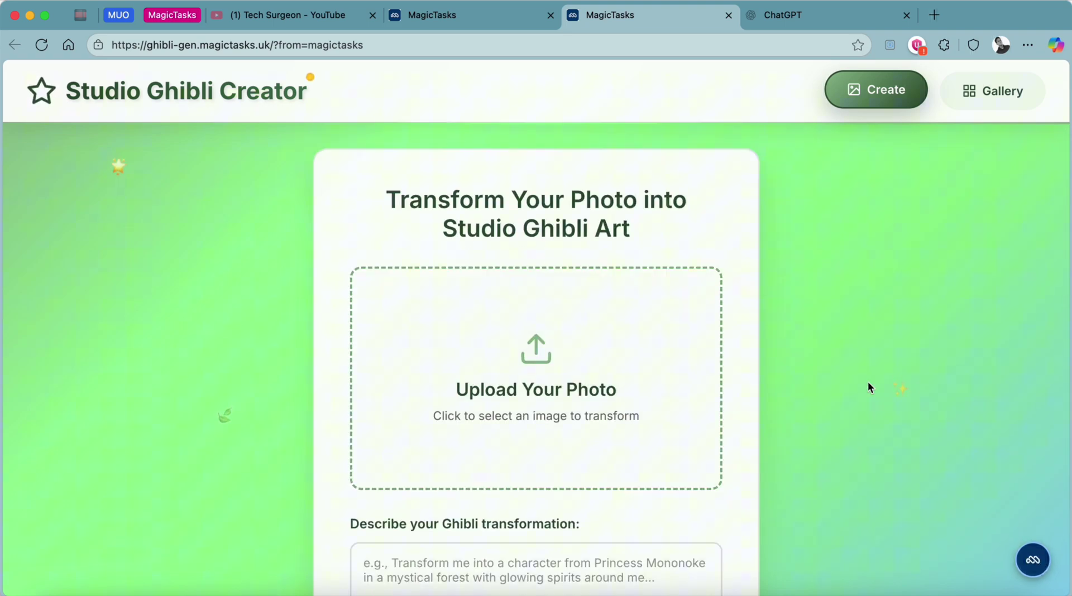
scroll(863, 387, down, 3)
scroll(615, 366, down, 3)
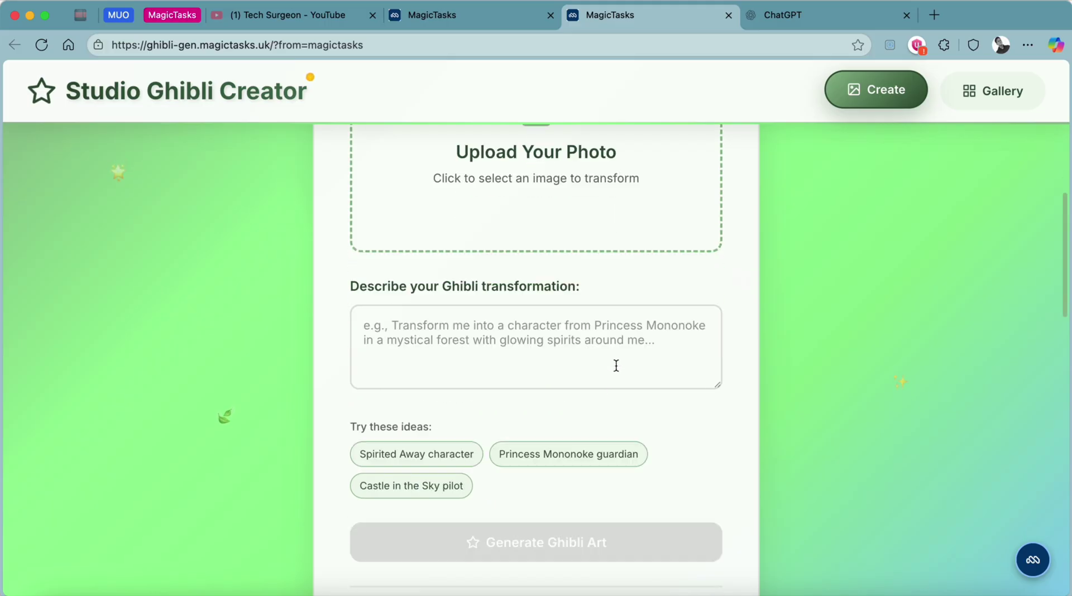
scroll(525, 398, down, 3)
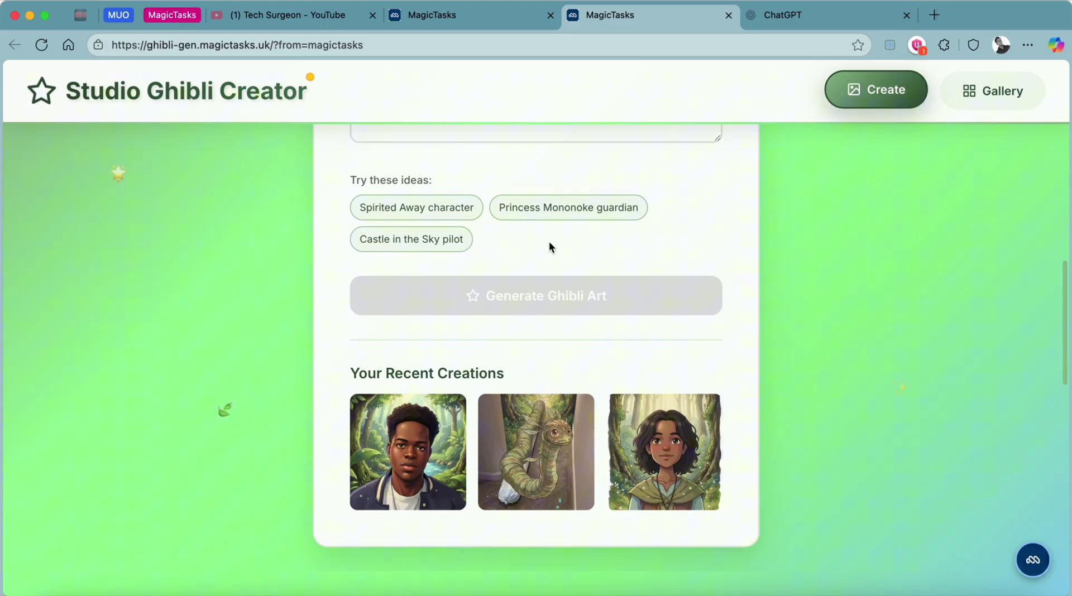
drag(352, 374, 508, 373)
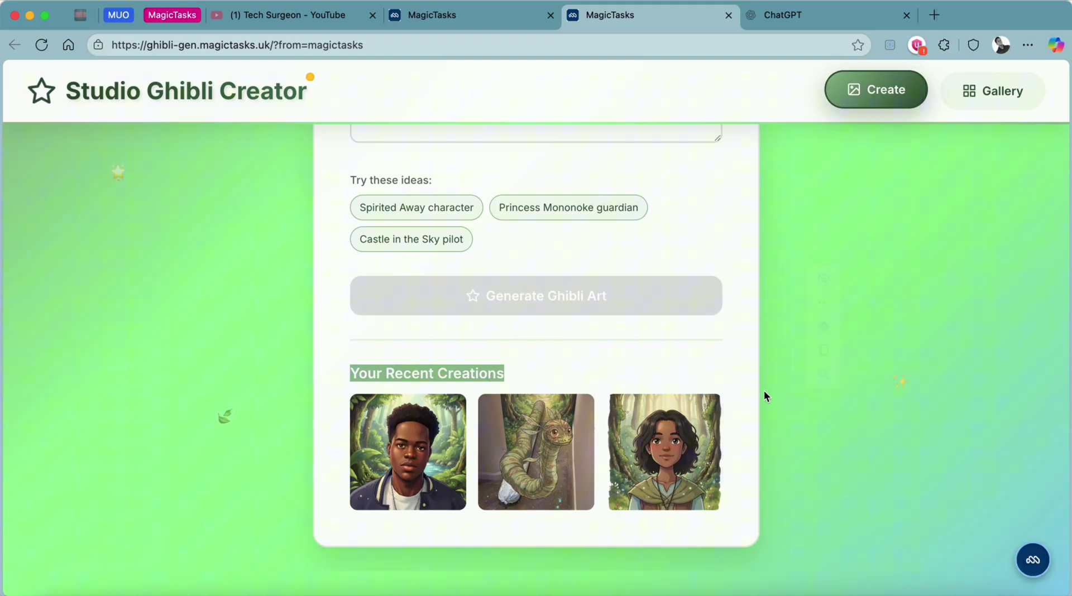
scroll(764, 390, up, 8)
click(547, 335)
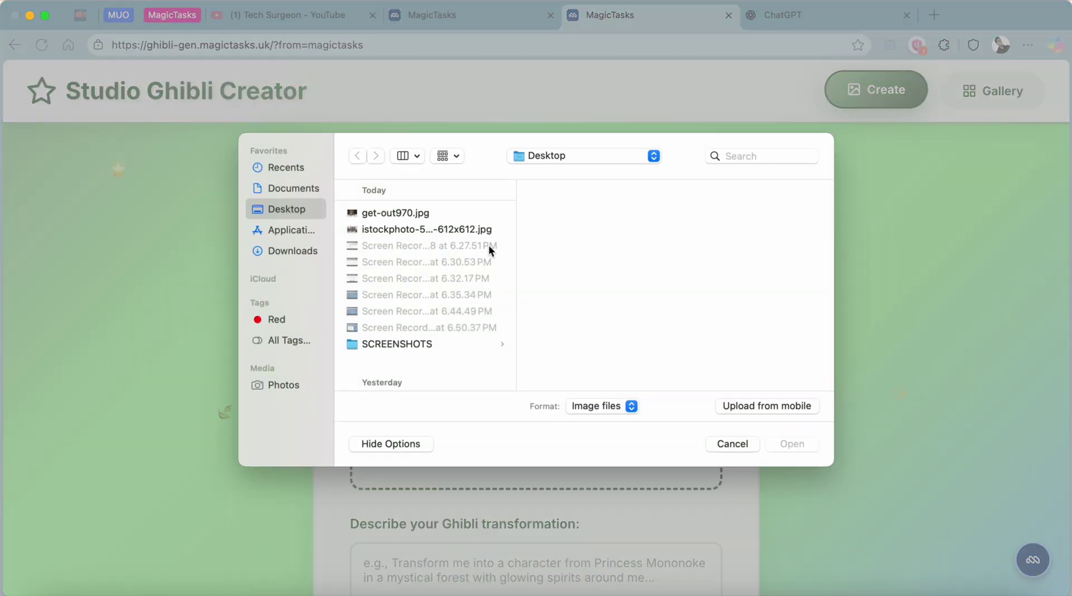
click(424, 230)
click(812, 445)
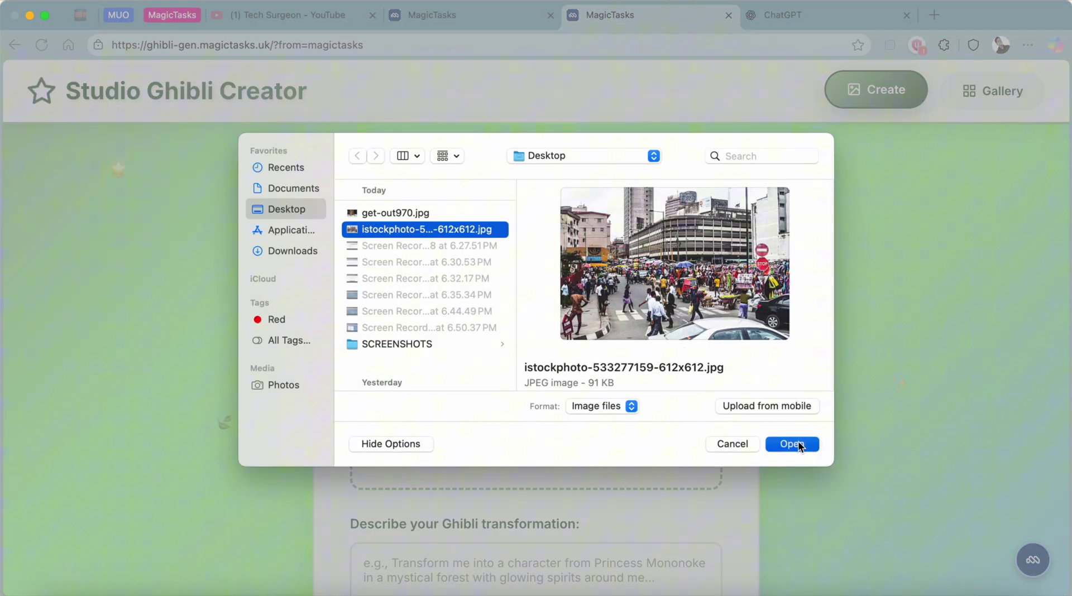
Step: Describe the transformation as "transofrm this scenery into ghibli style environment" and generate the Ghibli art
scroll(898, 505, down, 2)
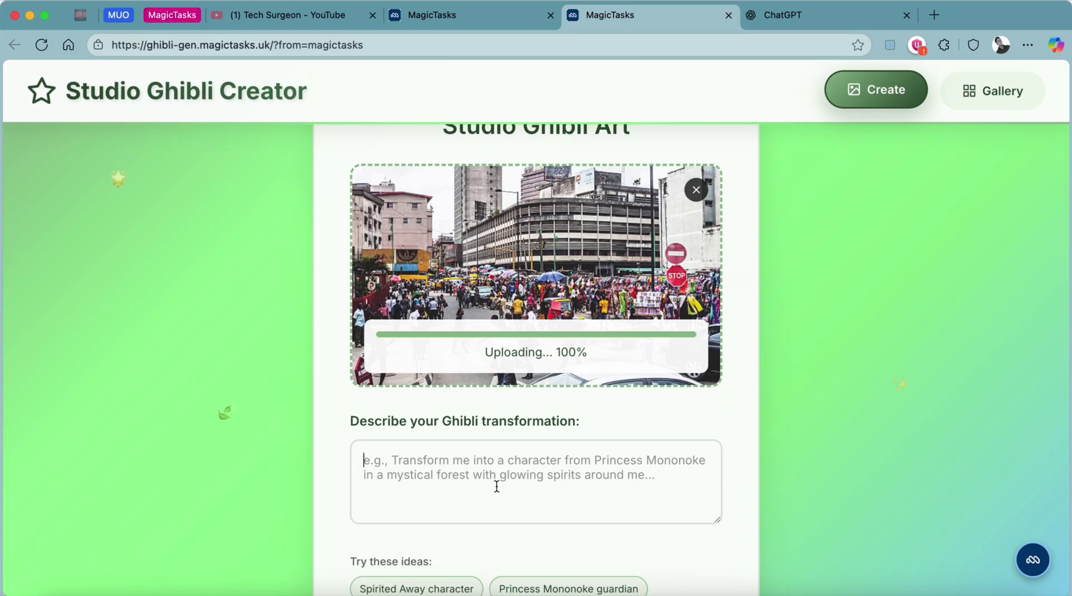
click(496, 487)
text(transofrm this)
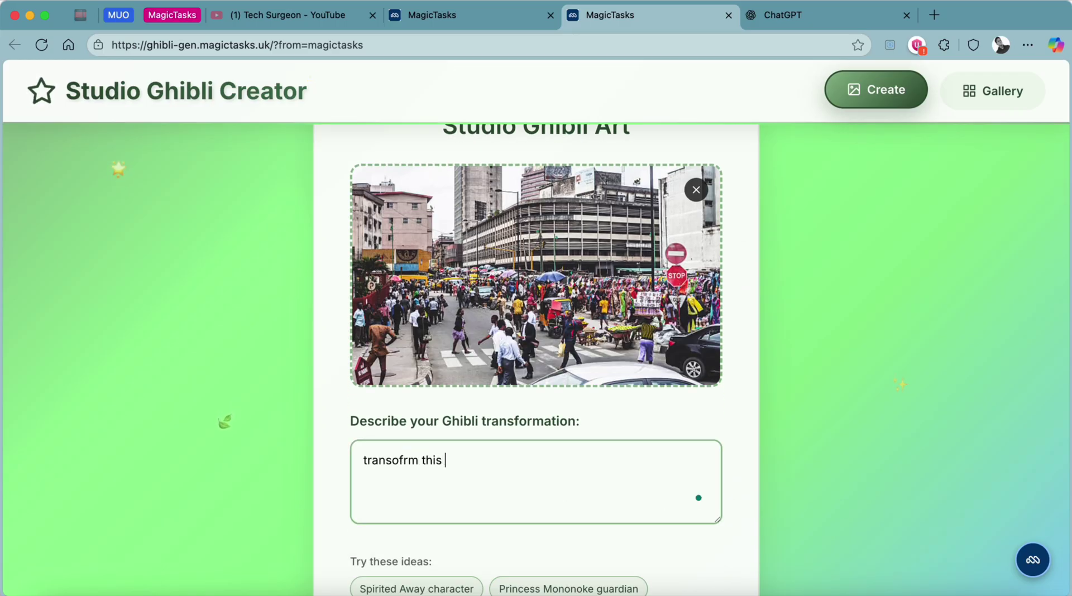
text( scenery into ghibli style environment)
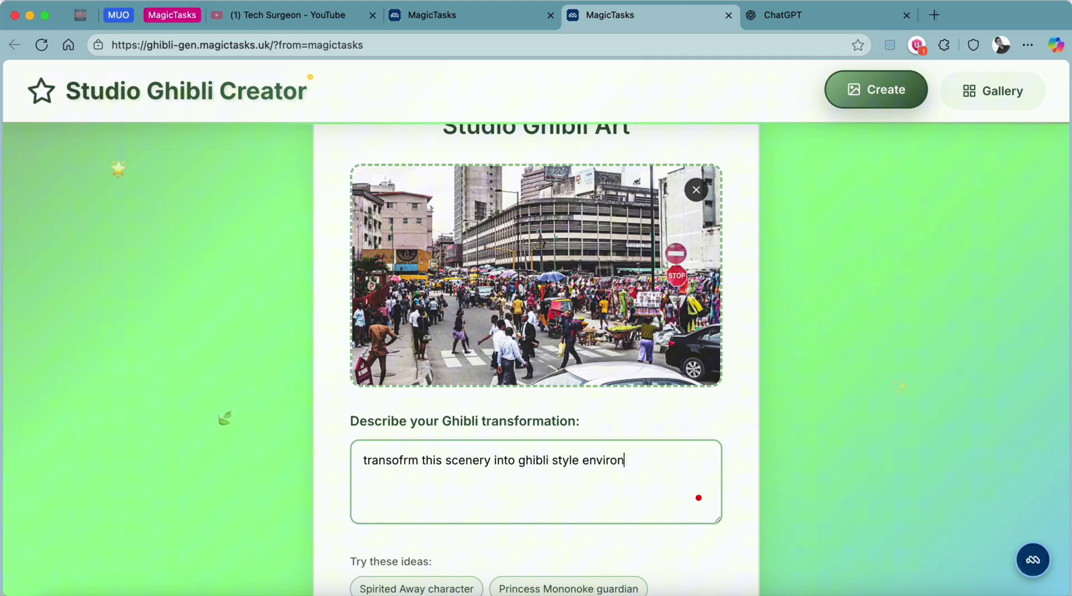
scroll(680, 501, down, 5)
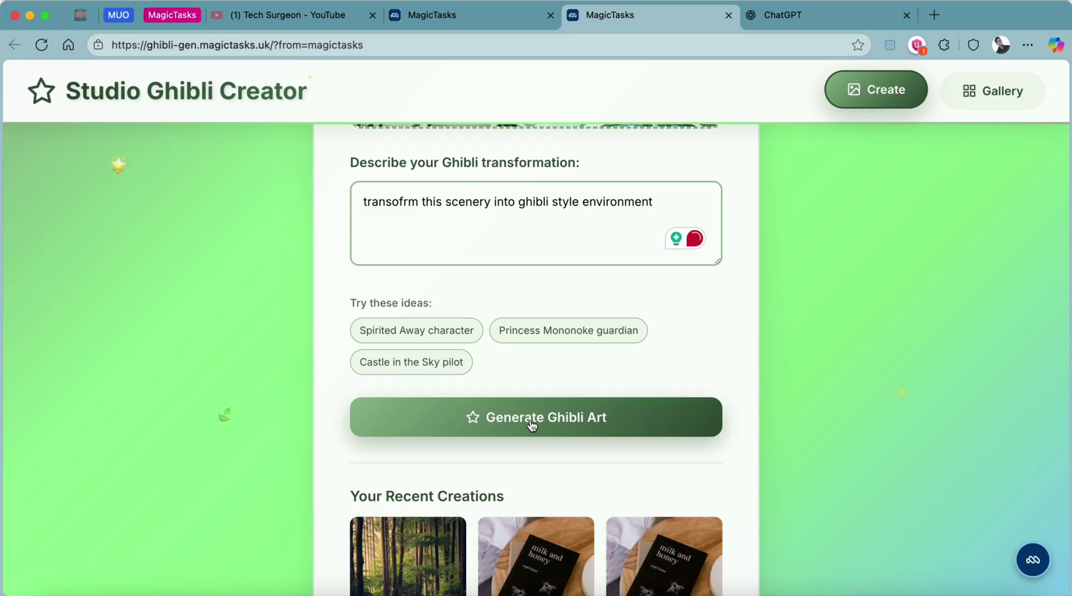
click(533, 424)
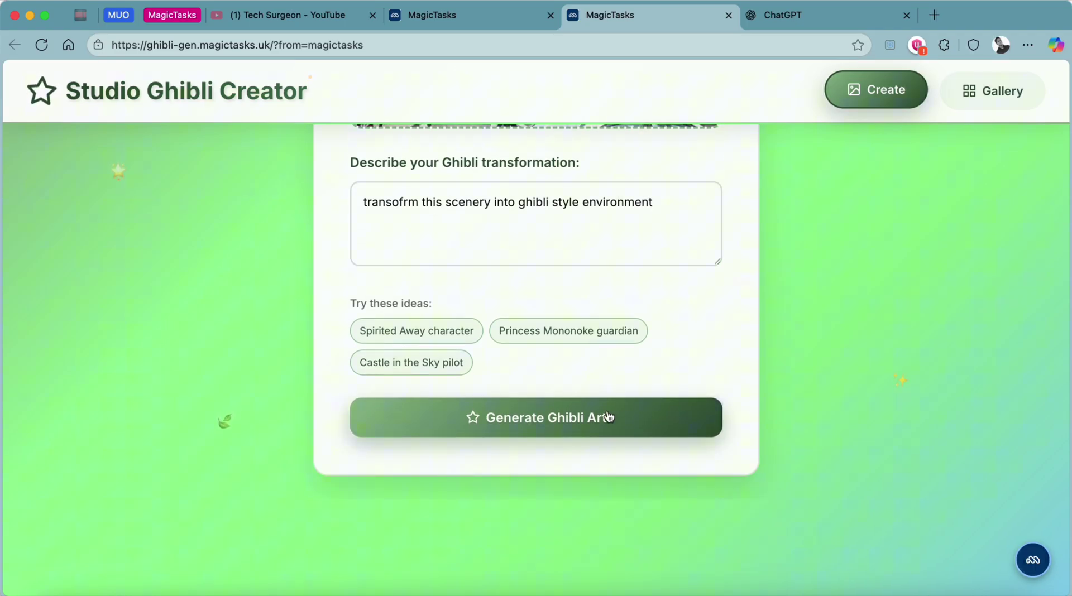
Step: Examine the generated Ghibli version of the street photo up close and compare it with the uploaded original
scroll(797, 390, up, 4)
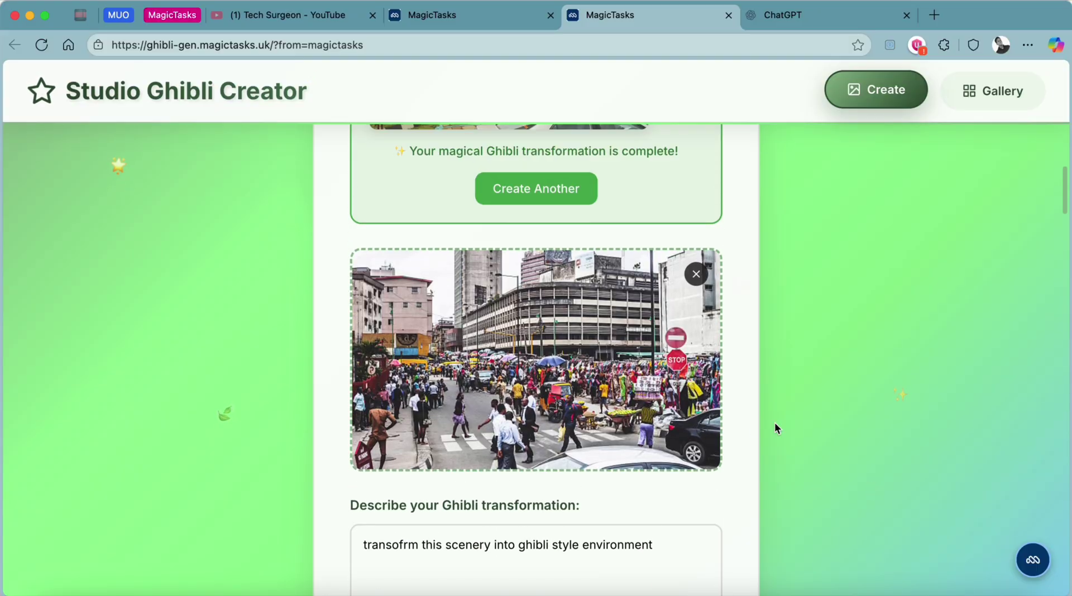
scroll(775, 424, up, 4)
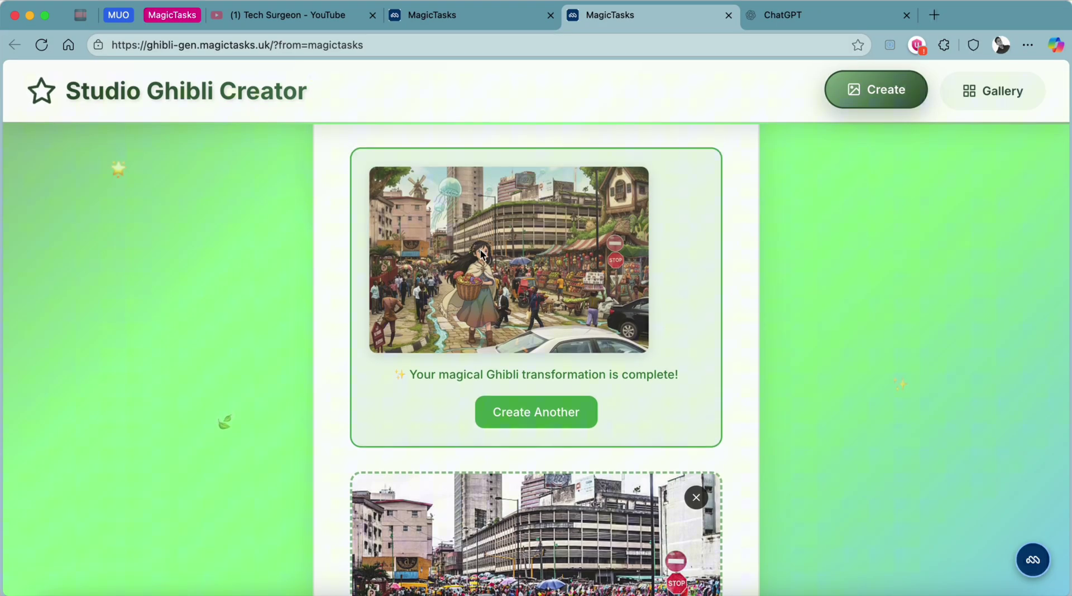
scroll(473, 253, up, 5)
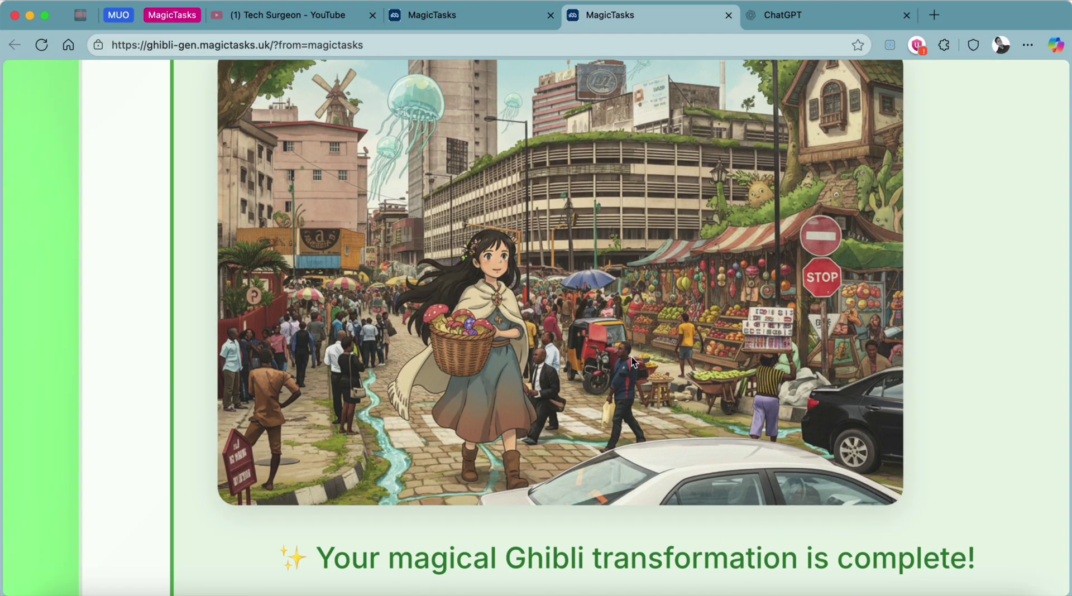
scroll(632, 361, down, 5)
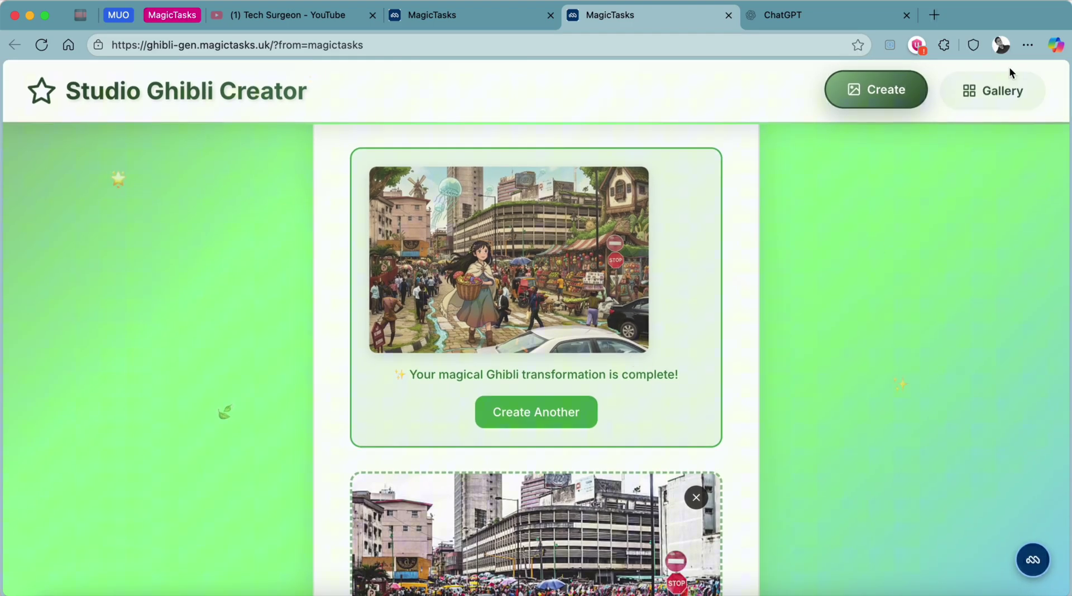
Step: Go to the gallery, open the newest artwork's own page and return to the gallery
click(990, 98)
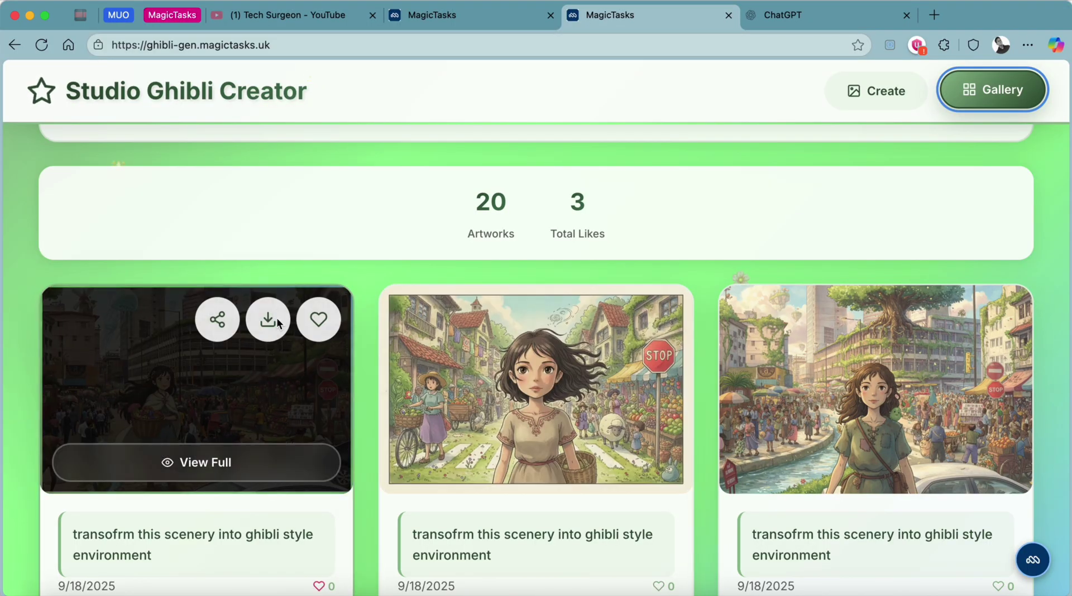
click(272, 322)
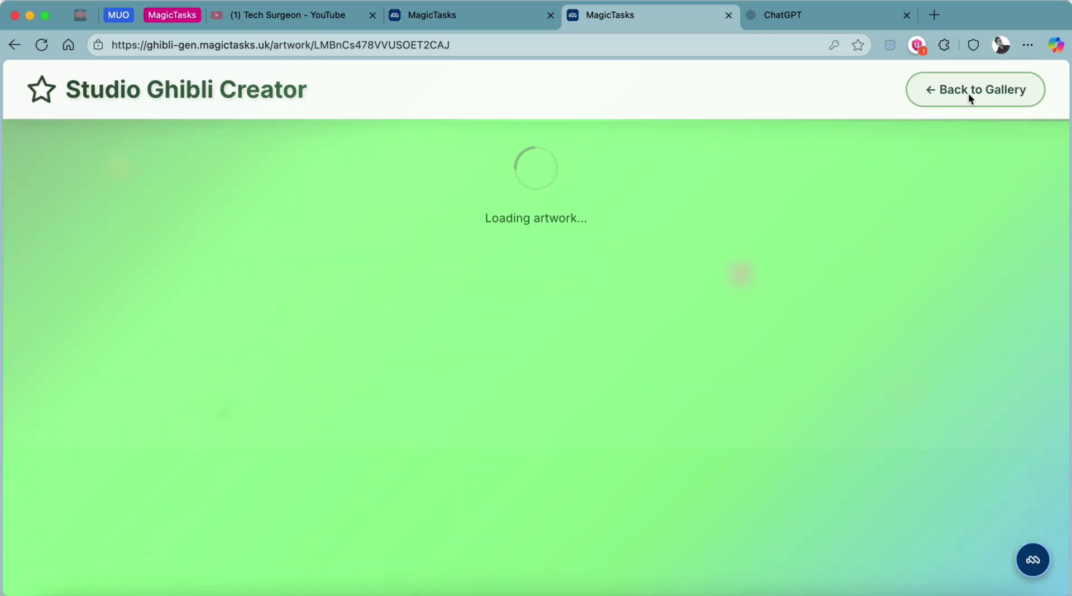
click(971, 93)
Step: Look through the gallery's artworks, their share, download and like options, and the search and filter header
scroll(536, 358, down, 2)
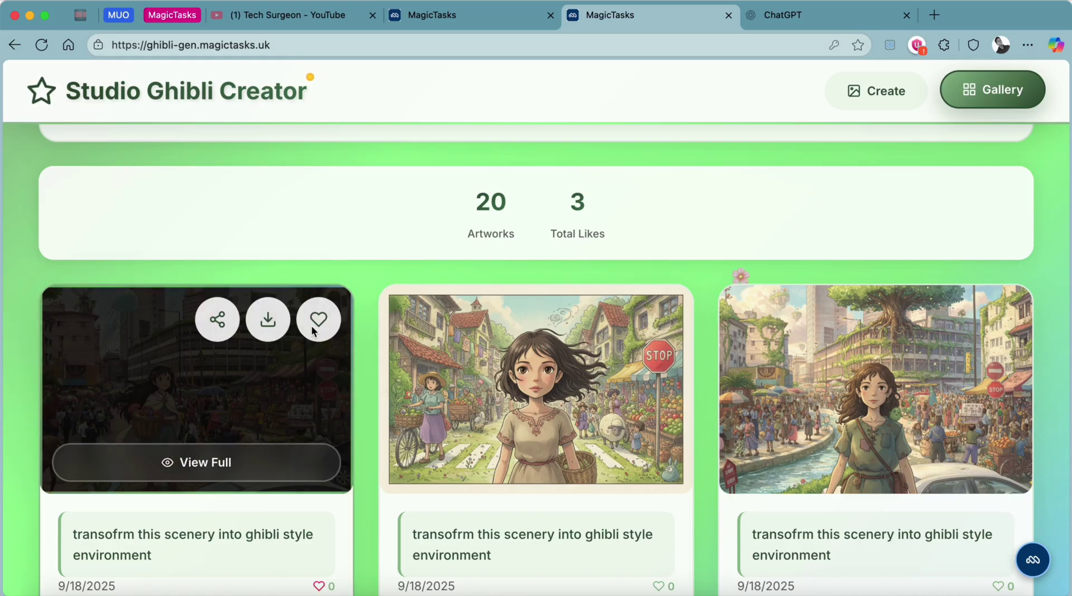
scroll(611, 297, up, 2)
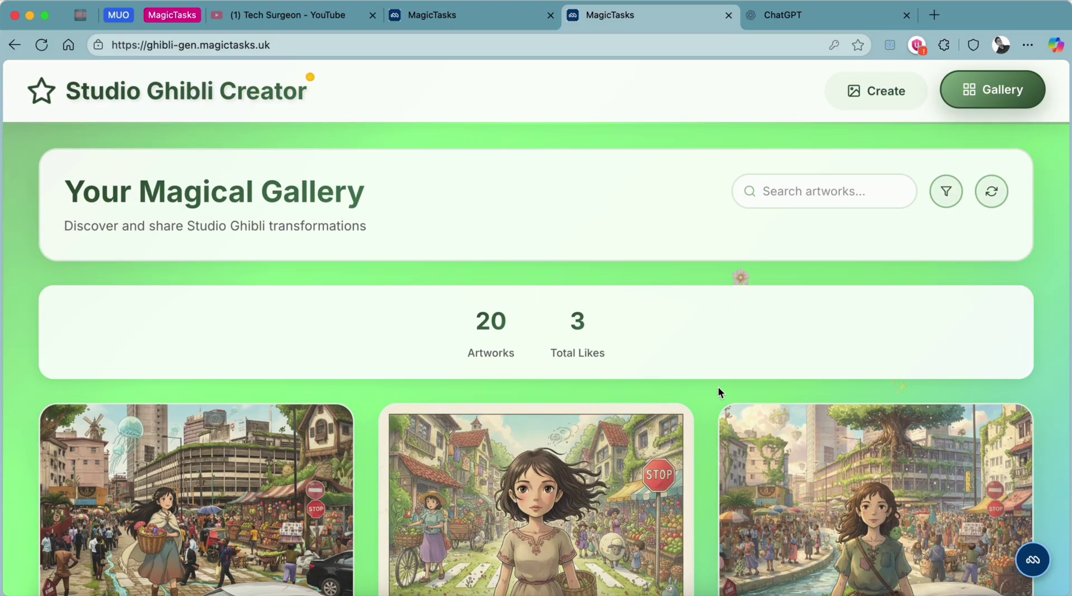
scroll(718, 391, down, 7)
scroll(719, 392, up, 5)
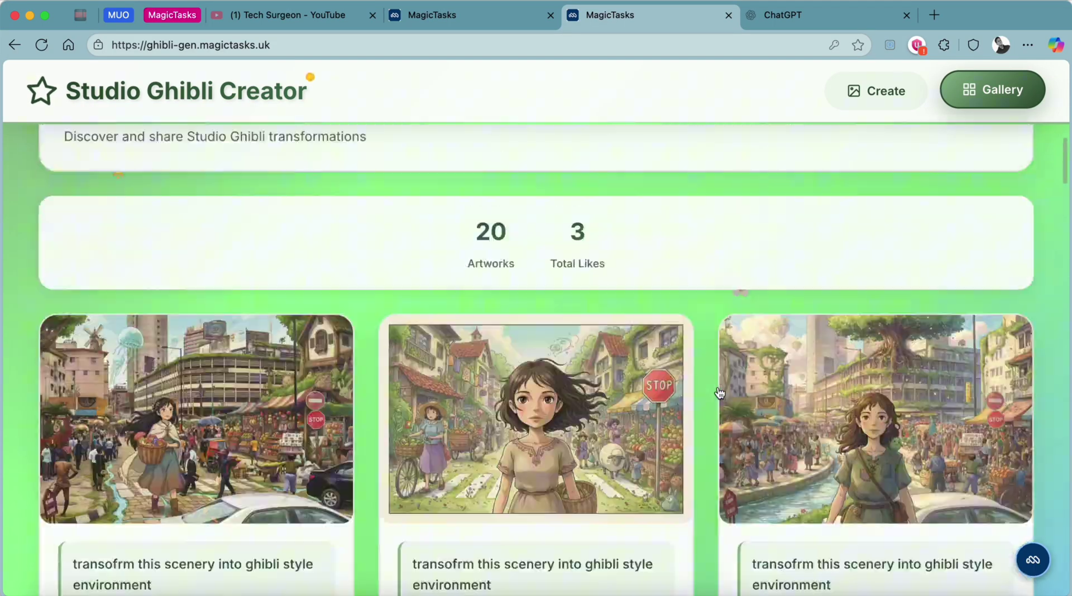
scroll(720, 392, up, 2)
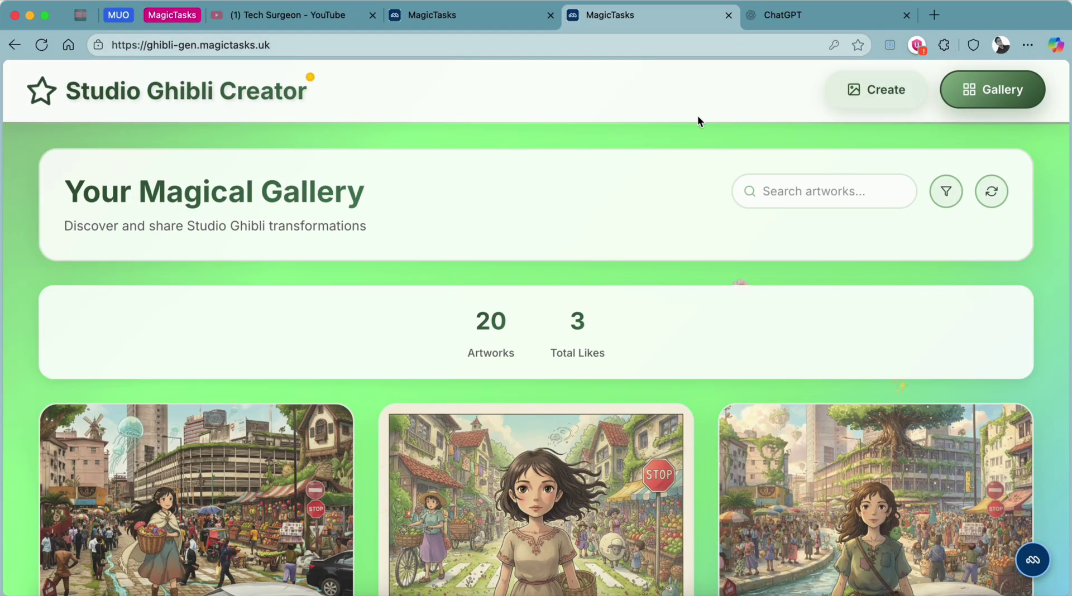
Step: Return to the creation page, open the coding chat and look through its messages down to the REPLICATE_API_KEY request
click(894, 102)
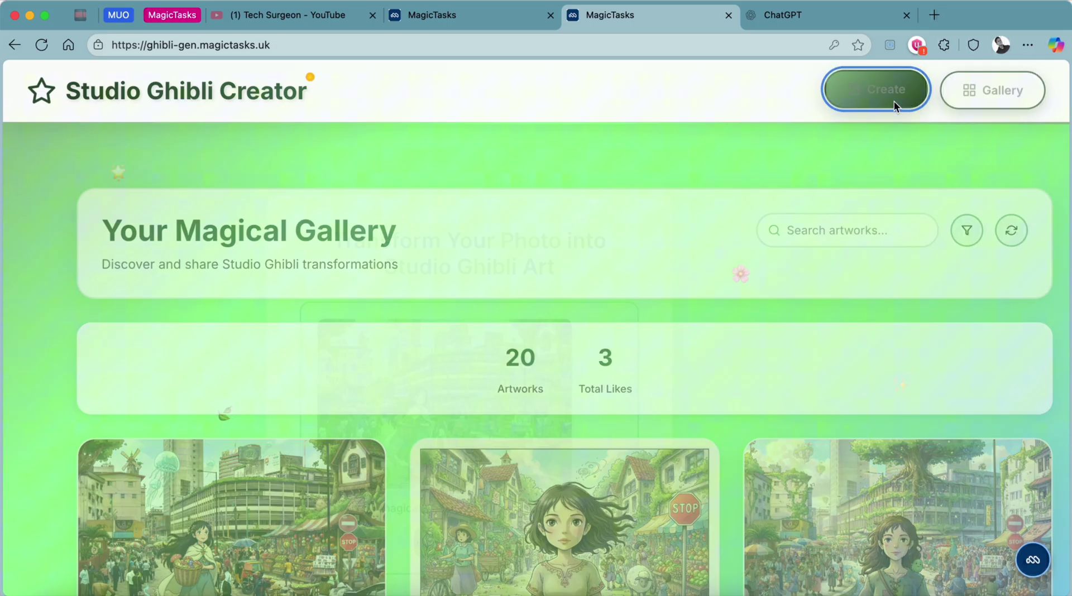
click(1045, 558)
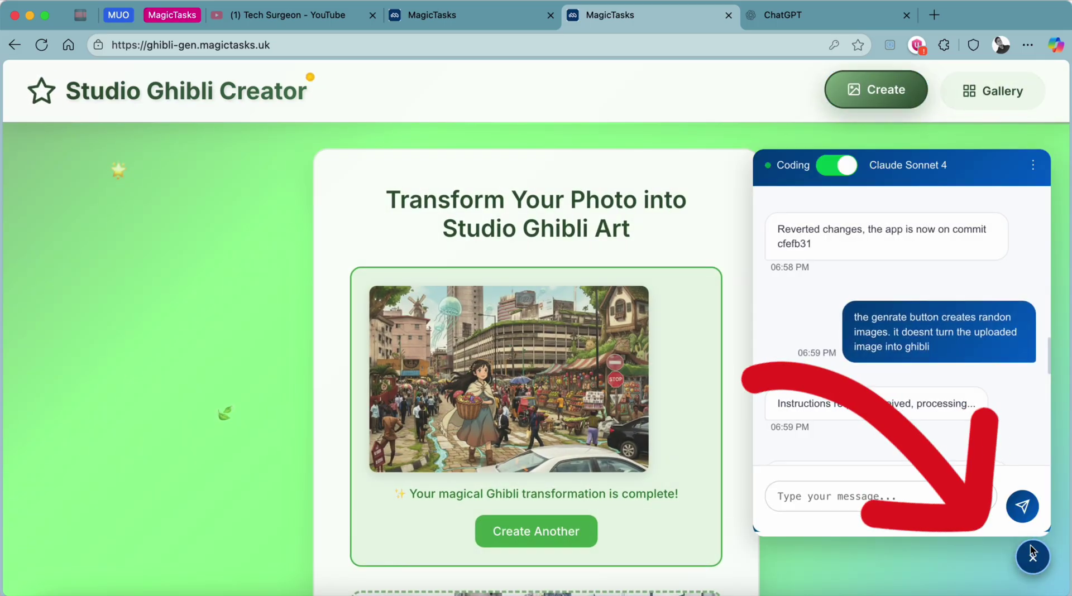
scroll(862, 424, down, 5)
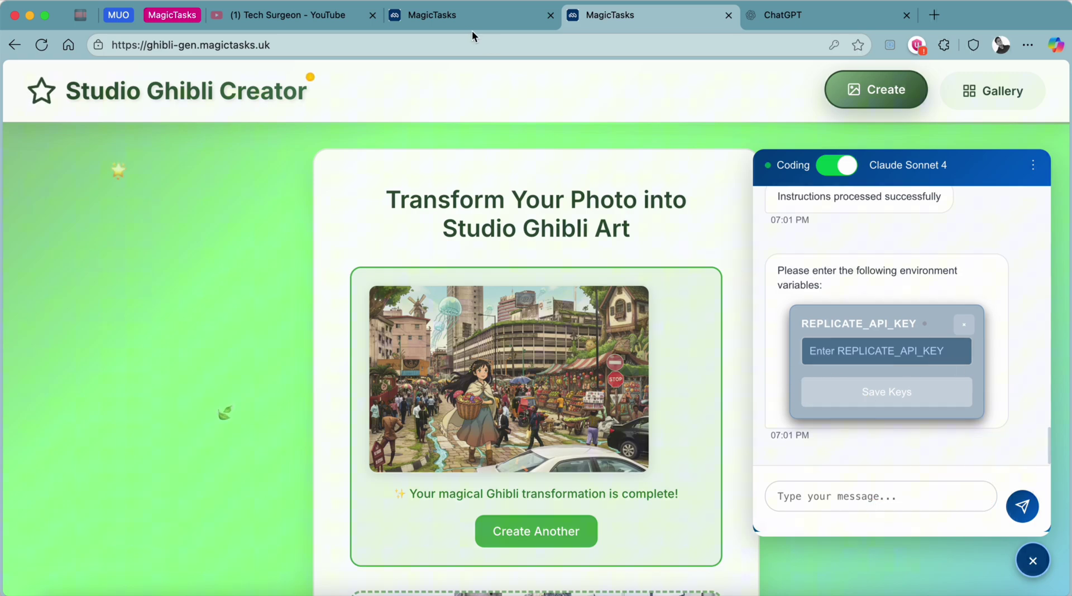
Step: Switch to the MagicTasks site and view its application list, pay-as-you-go pricing page and home page
click(457, 20)
scroll(529, 224, up, 10)
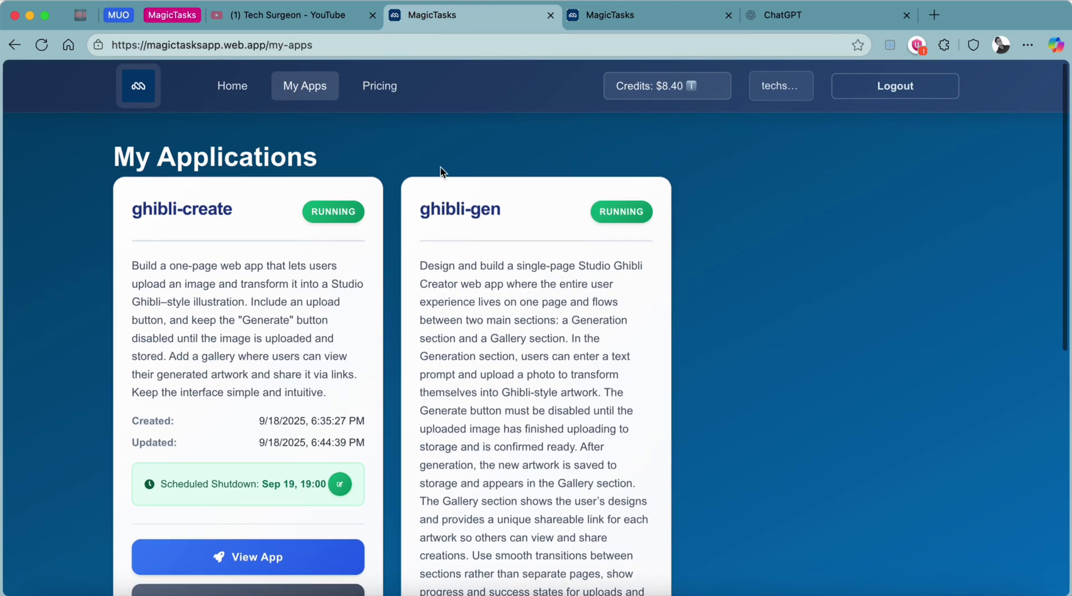
click(378, 87)
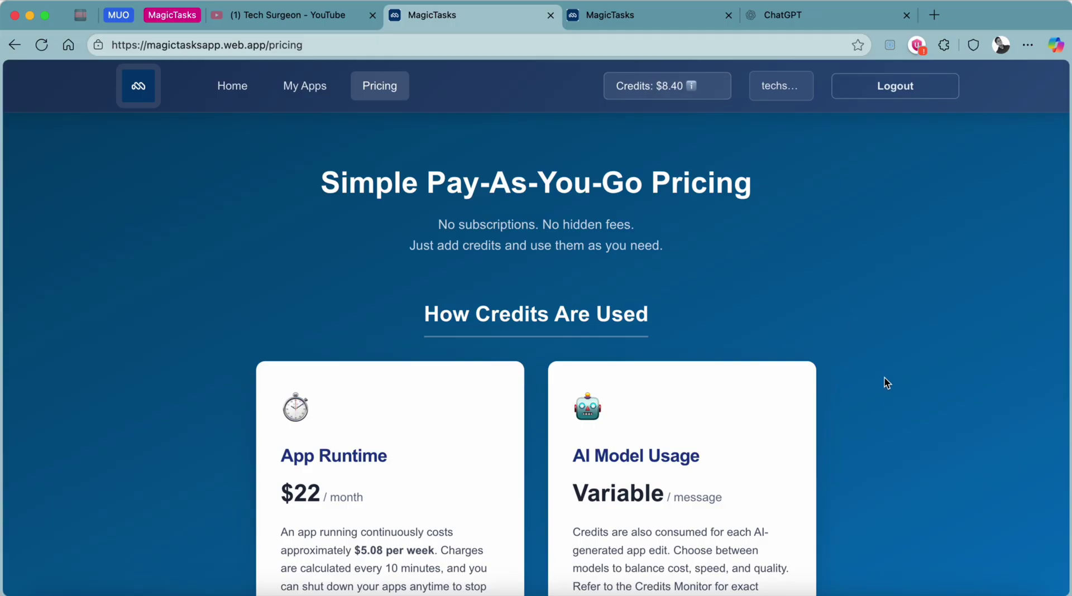
click(223, 86)
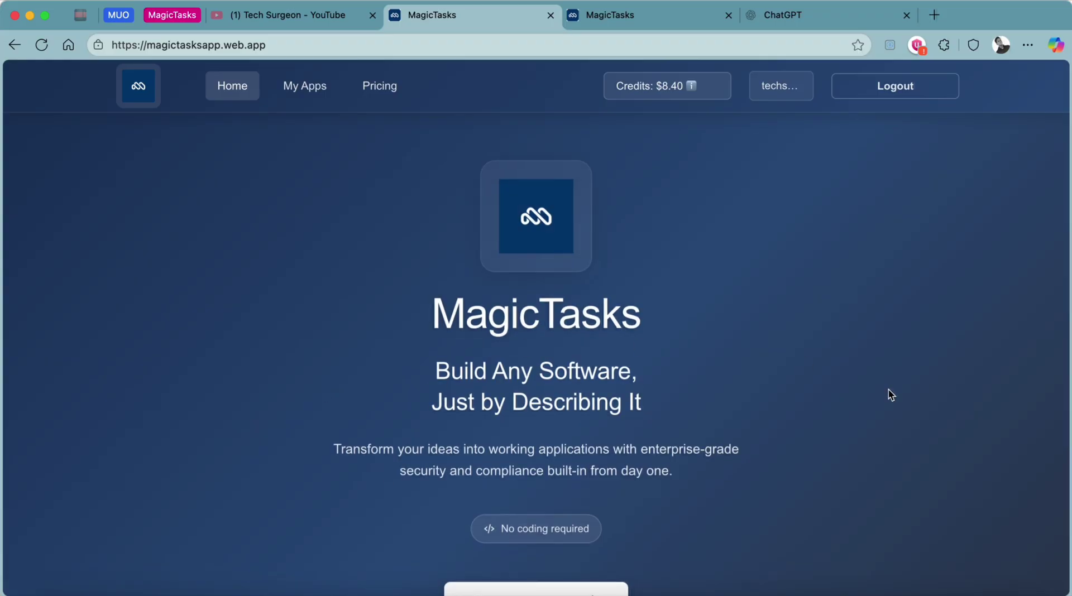
Step: Switch to YouTube and subscribe to the Tech Surgeon channel
click(304, 15)
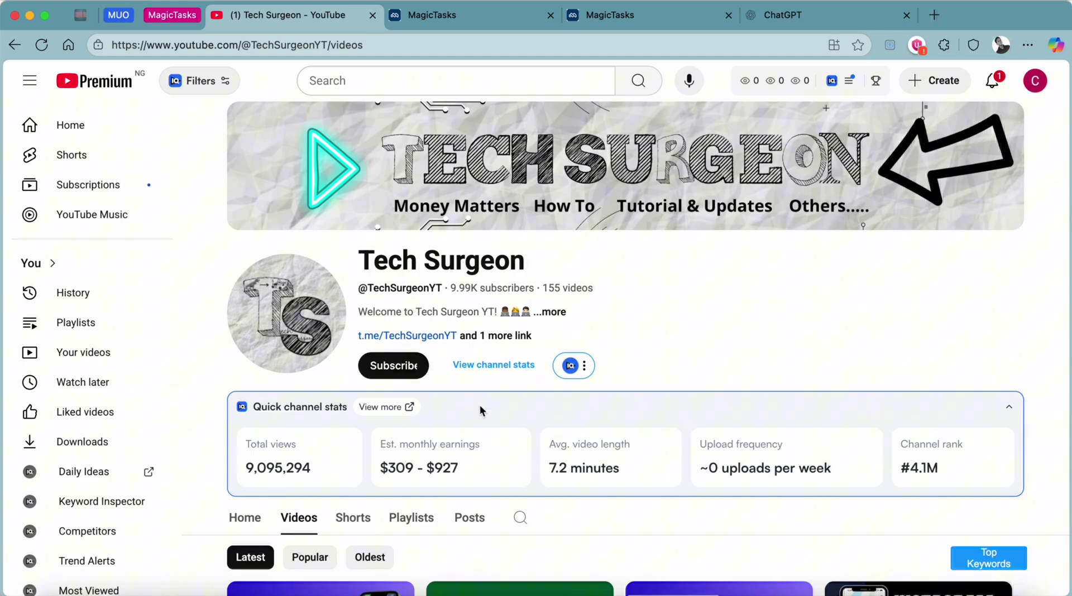
click(393, 366)
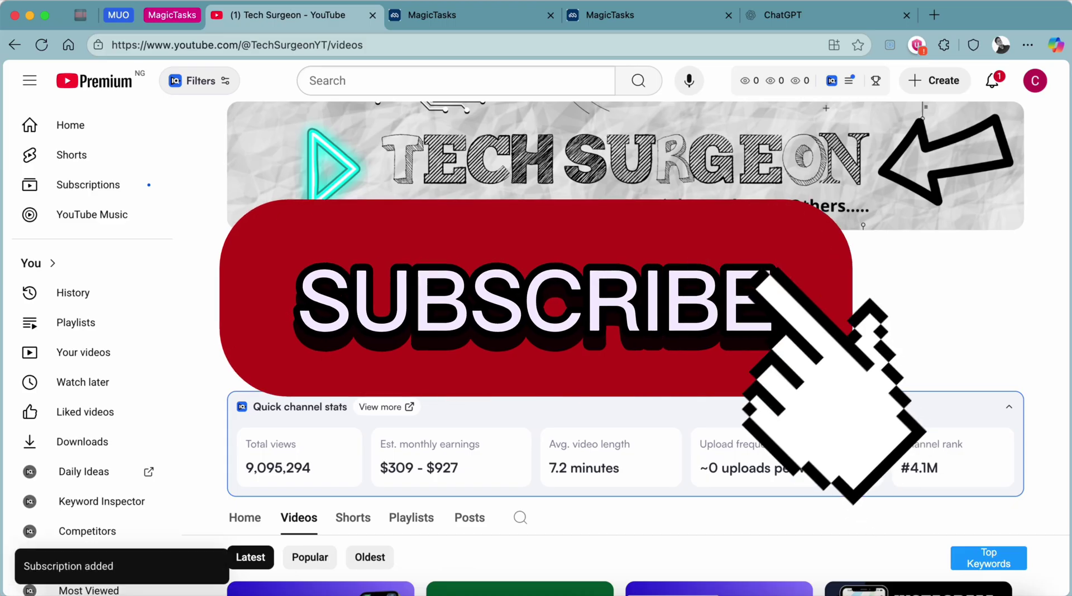
click(396, 365)
click(403, 401)
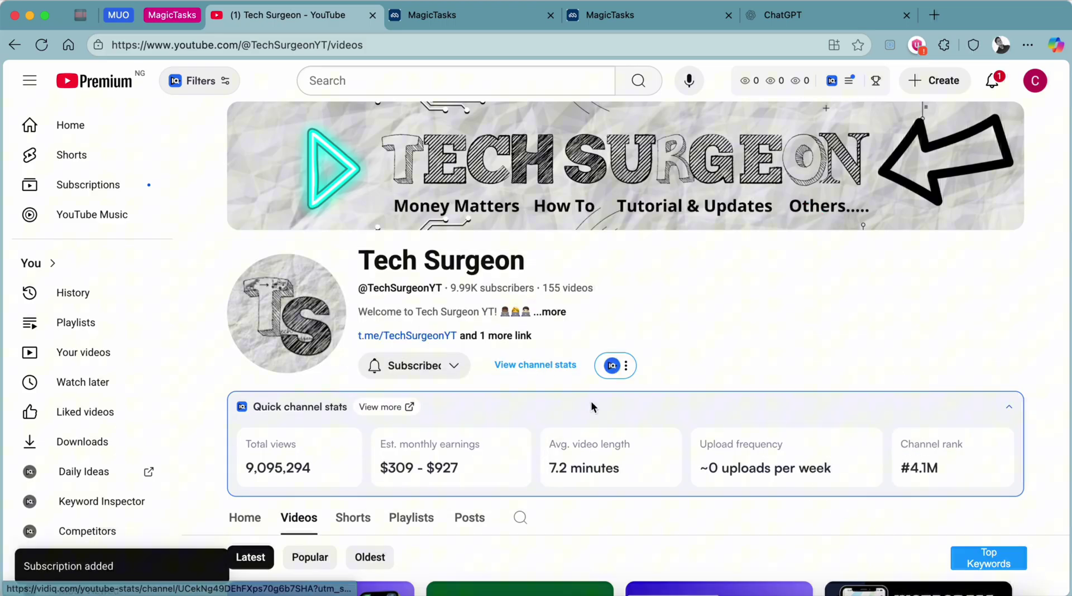